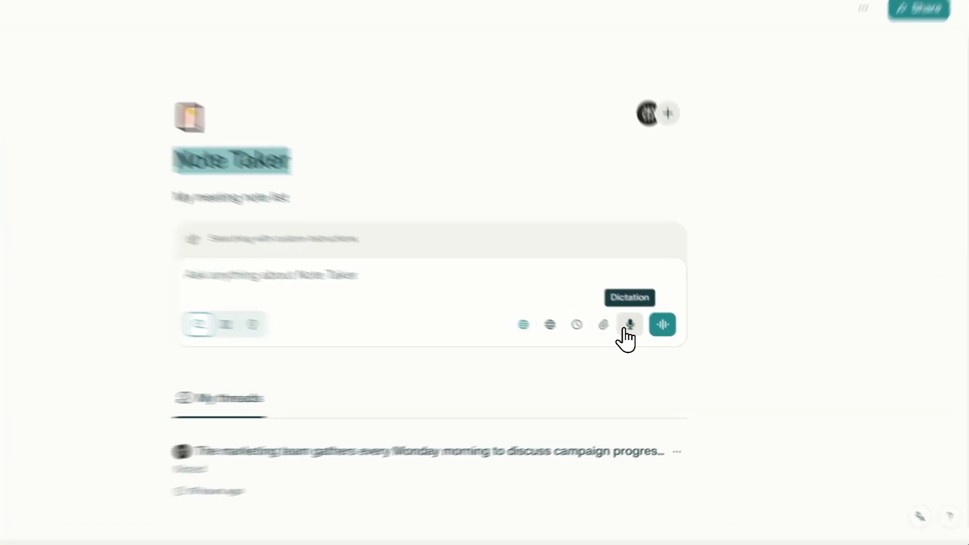
Dictate a punctuated passage on voice transcription fixing spelling and beating typing into the ask box.
left_click(651, 340)
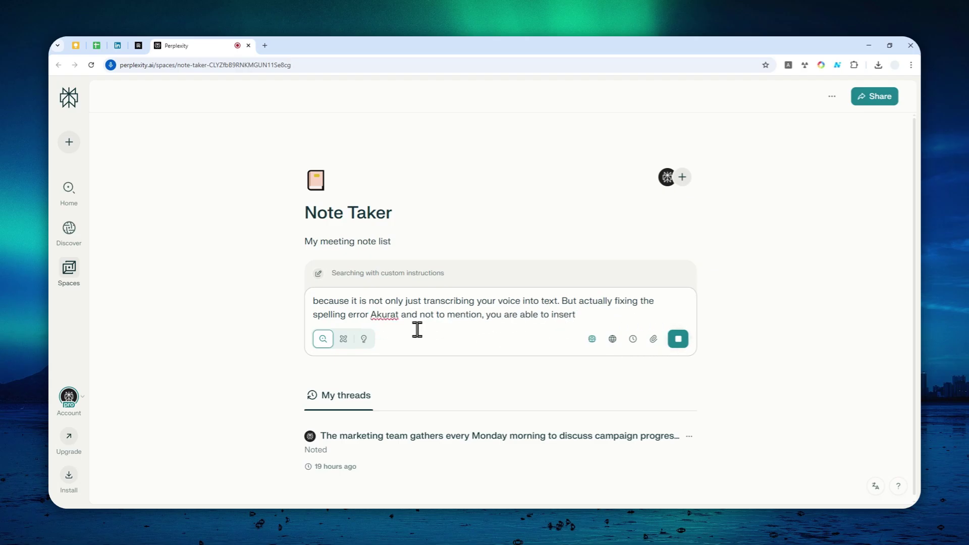
left_click_drag(370, 315, 391, 316)
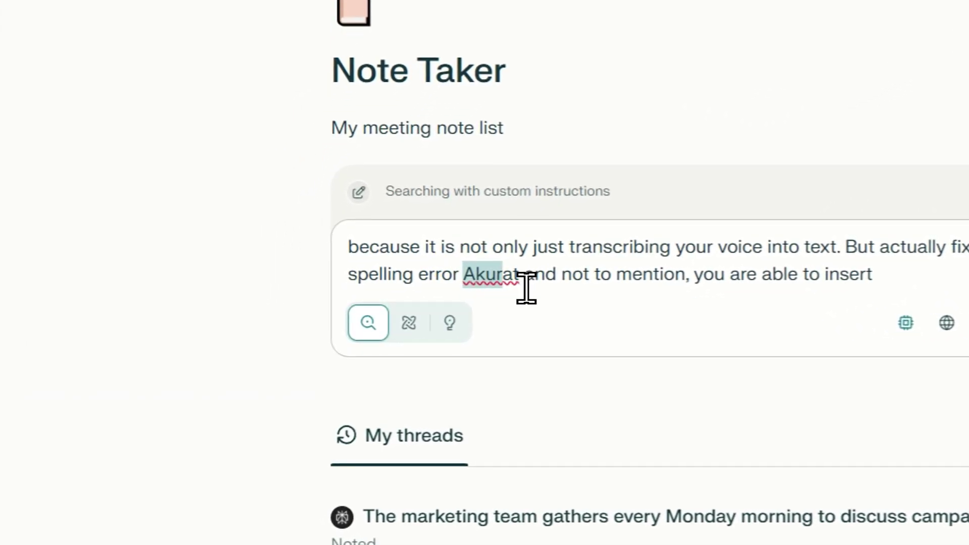
key("ctrl+a")
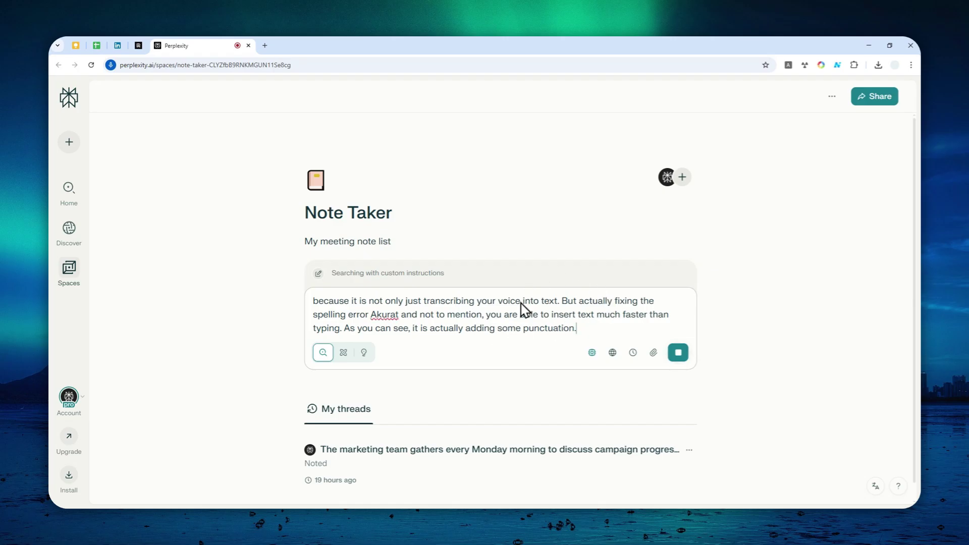
left_click(679, 352)
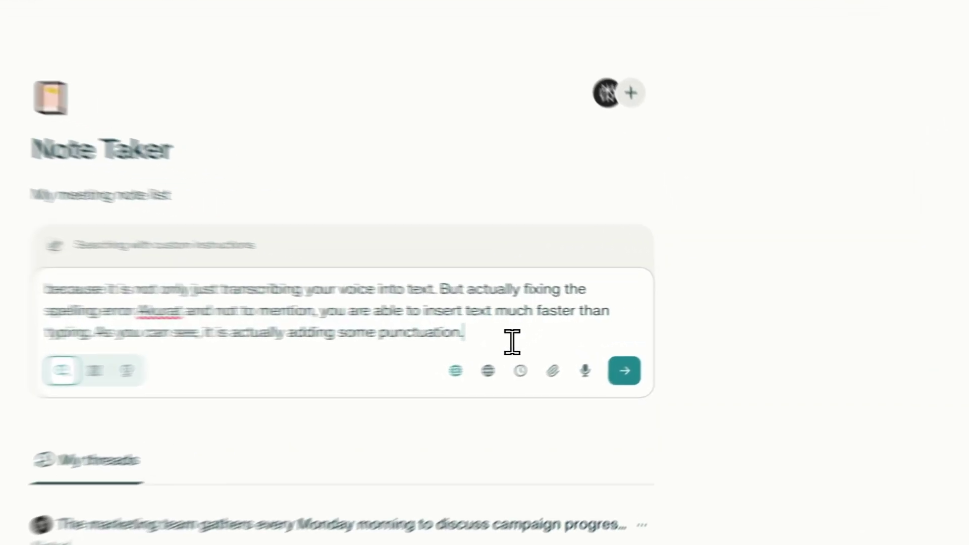
Clear the Note Taker prompt, open perplexity.ai in a new tab, and switch to Labs.
triple_click(583, 335)
key("BackSpace")
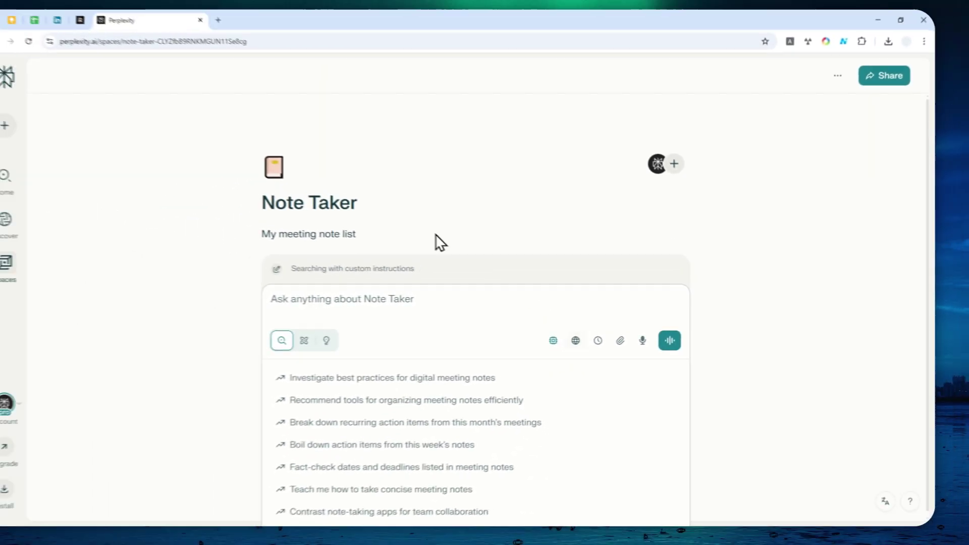
key("ctrl+t")
type("per")
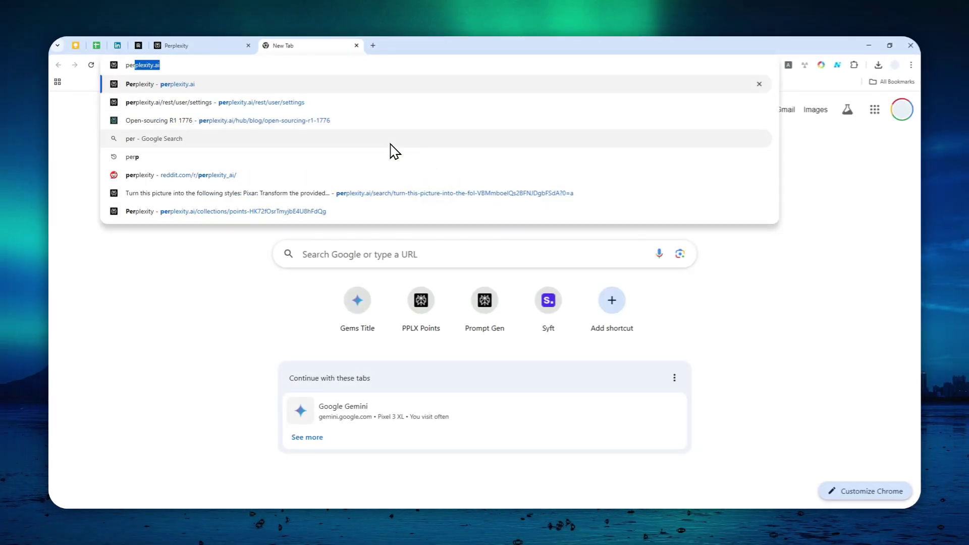
key("Return")
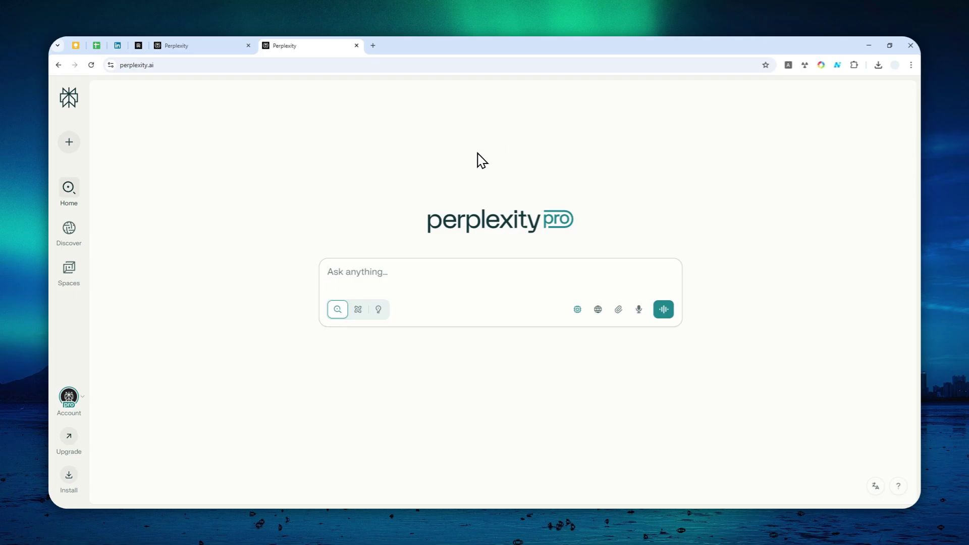
left_click(377, 311)
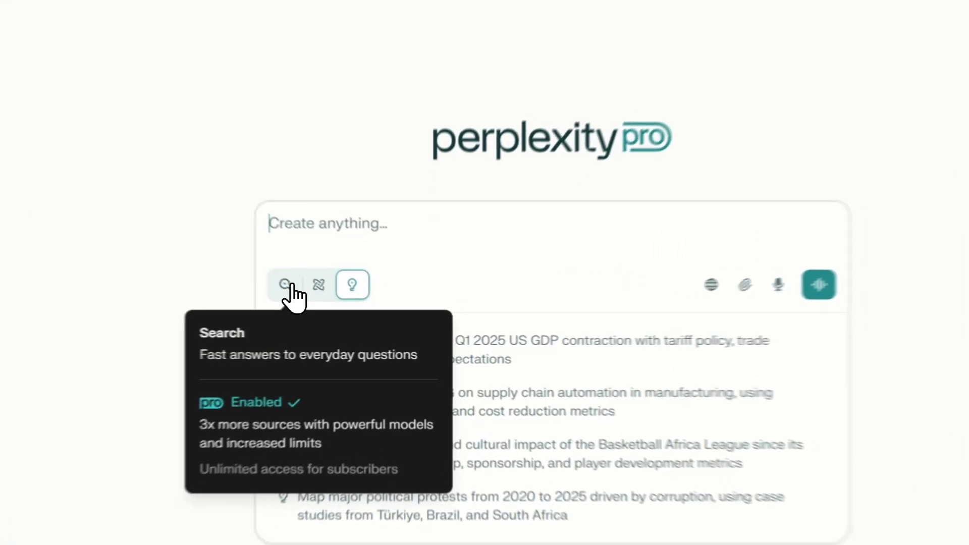
Return the home ask box to Search mode with Gemini 2.5 Pro as the model.
left_click(338, 308)
left_click(576, 309)
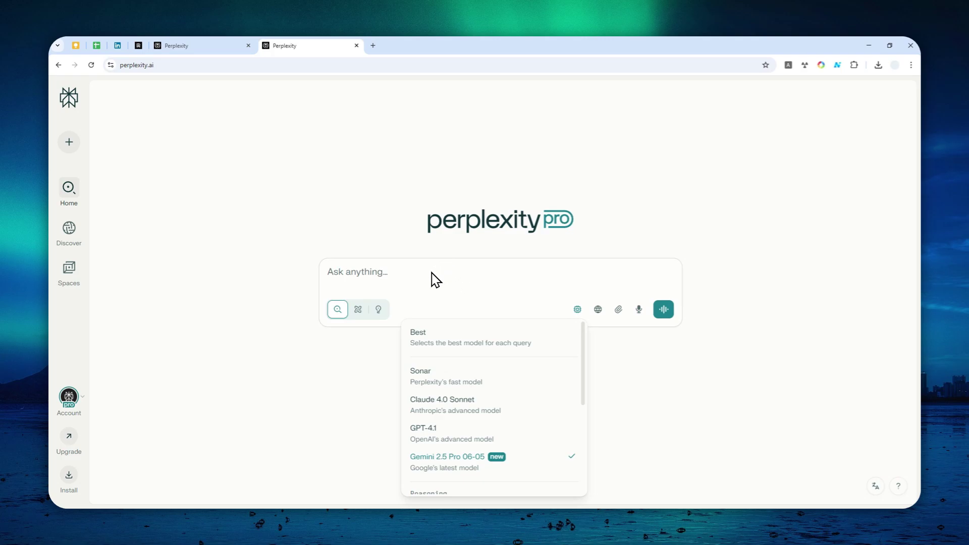
left_click(140, 67)
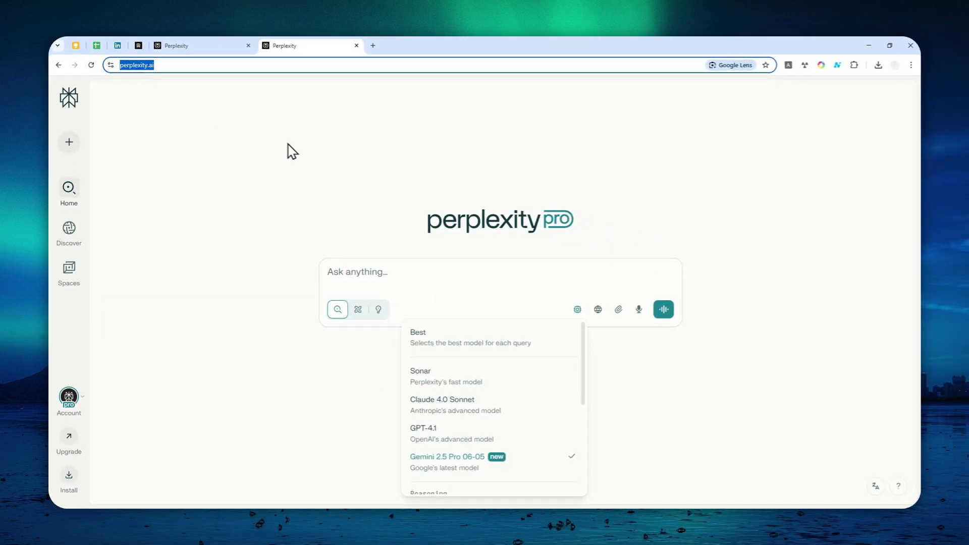
mouse_move(69, 272)
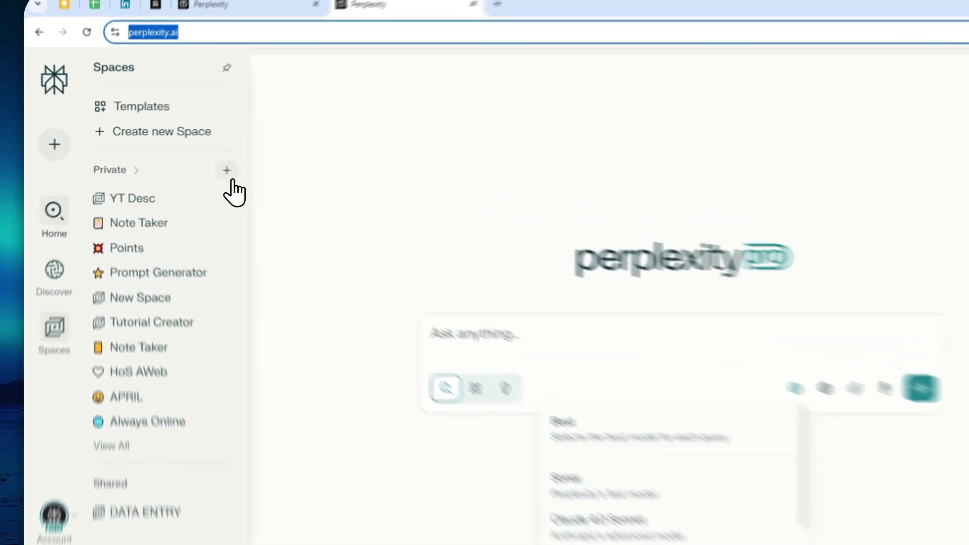
Create a private Space titled 'Note-Taking Space' with an orange notebook emoji icon.
left_click(188, 161)
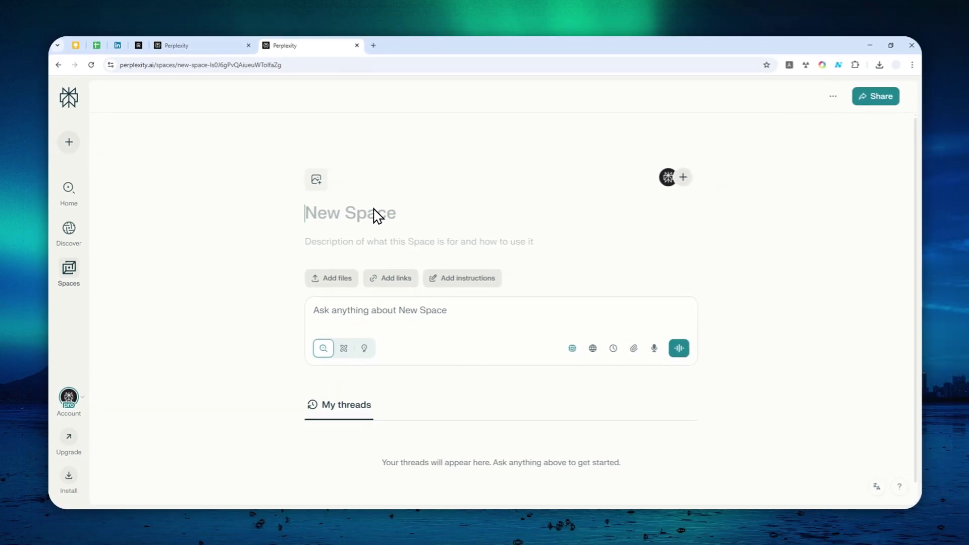
type("Not")
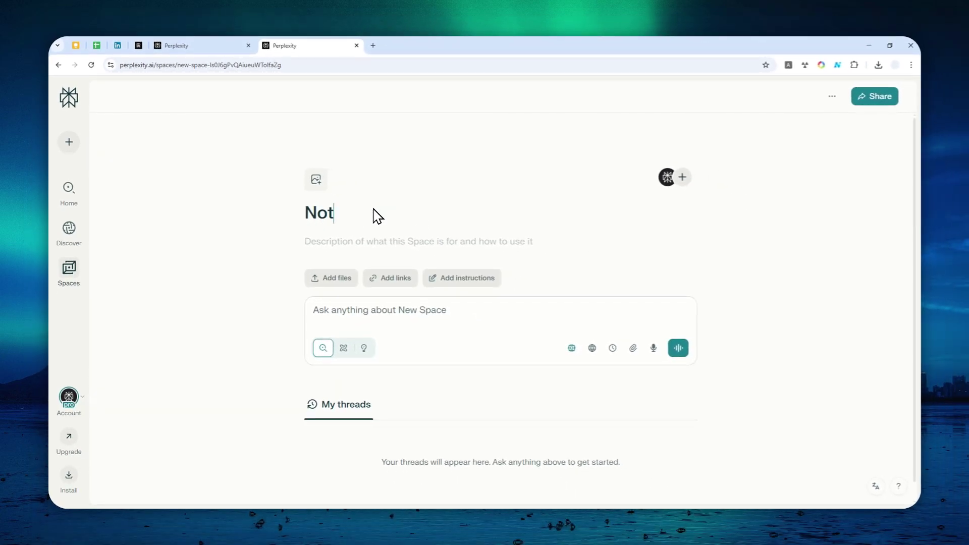
type("e-Taking pSpace")
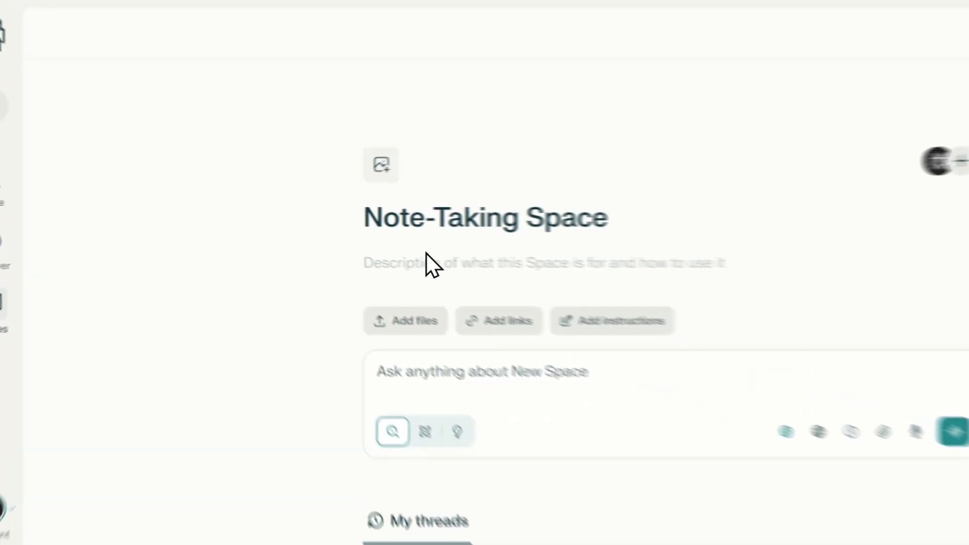
left_click(328, 243)
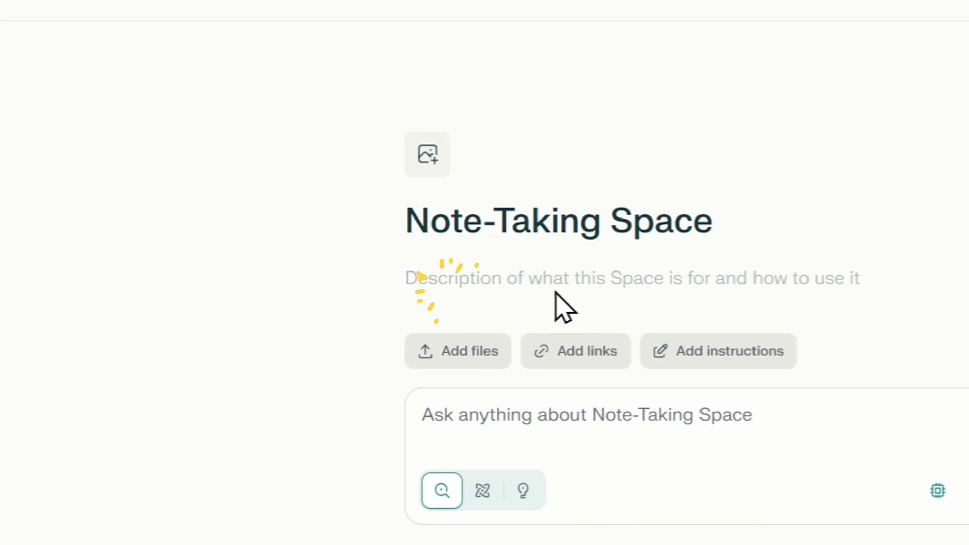
left_click(426, 163)
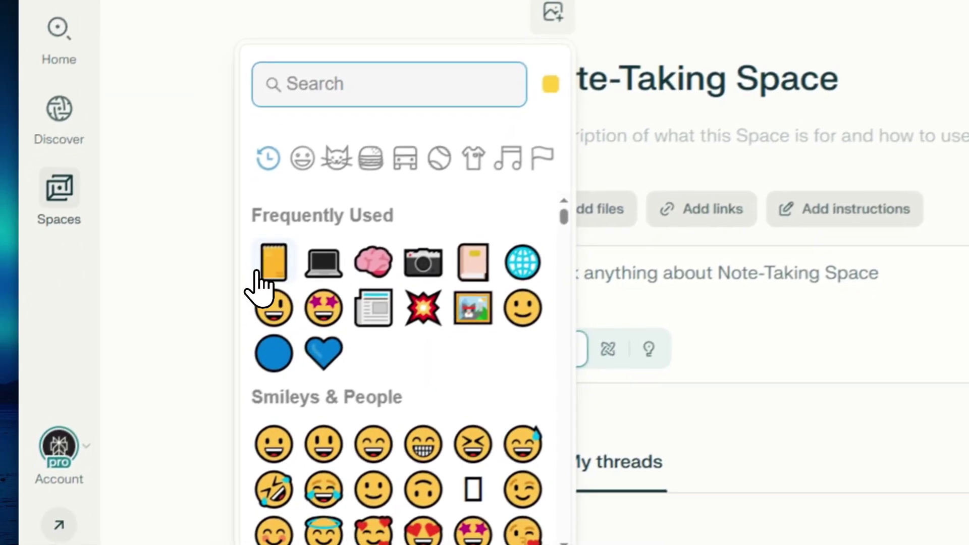
left_click(195, 352)
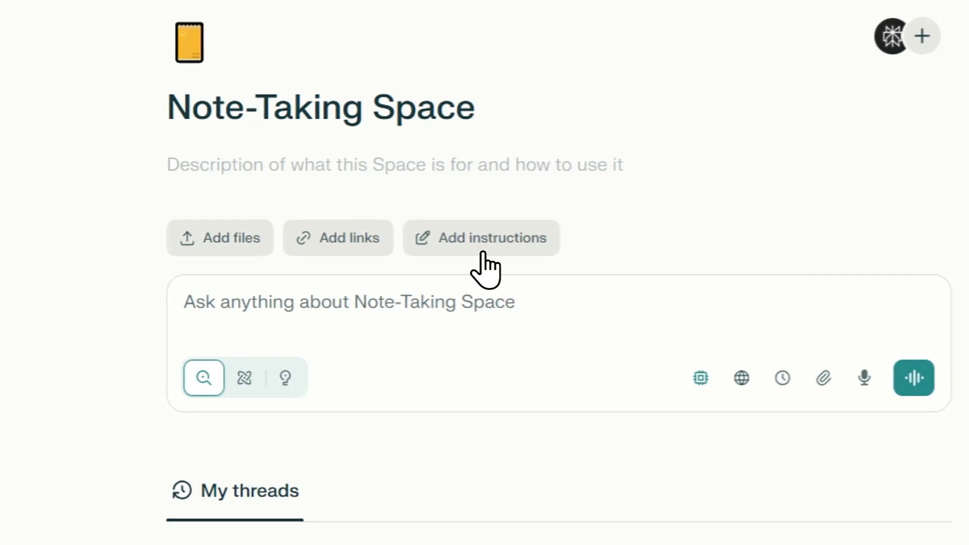
Paste the note-taking assistant instructions from clipboard history into the Space's answer instructions.
left_click(485, 247)
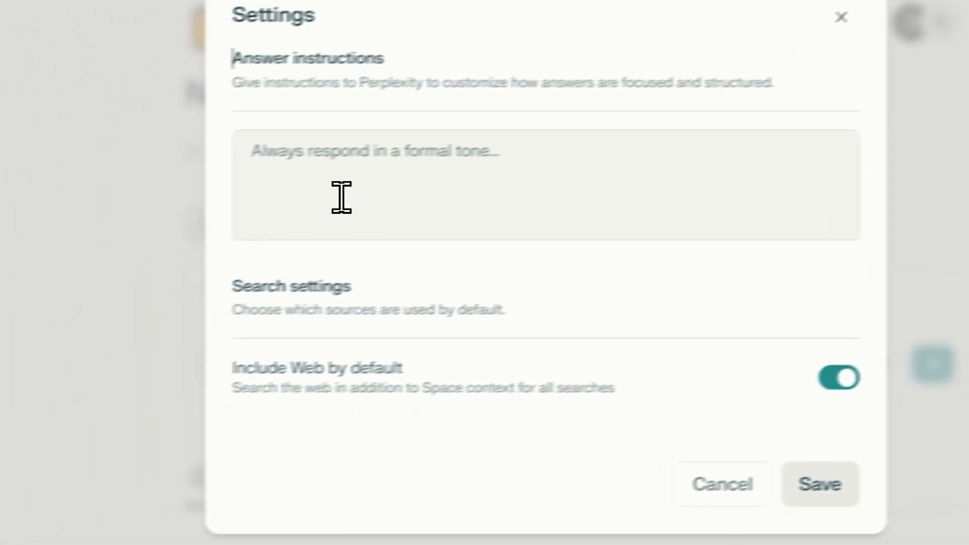
left_click(368, 161)
key("super+v")
scroll(383, 313, "down", 3)
scroll(401, 373, "down", 2)
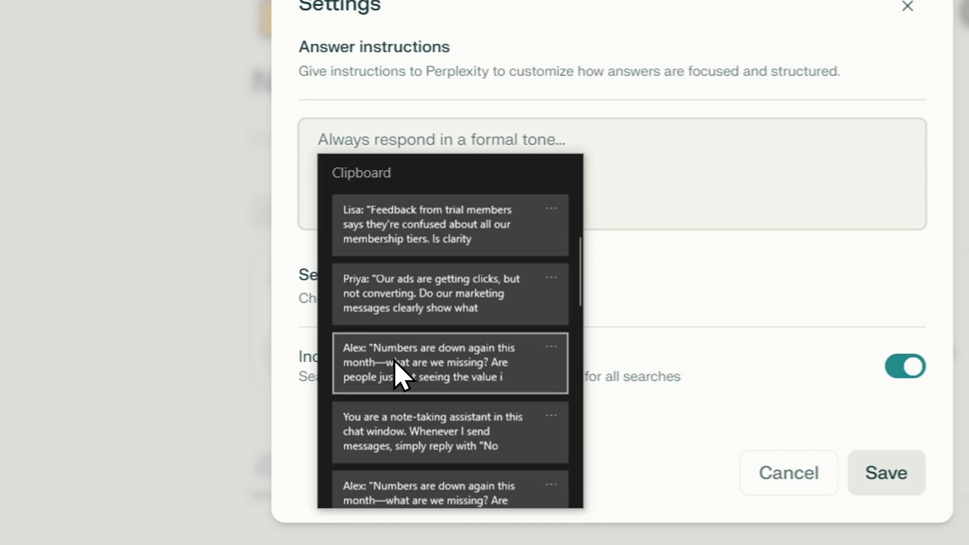
scroll(406, 393, "down", 2)
left_click(429, 389)
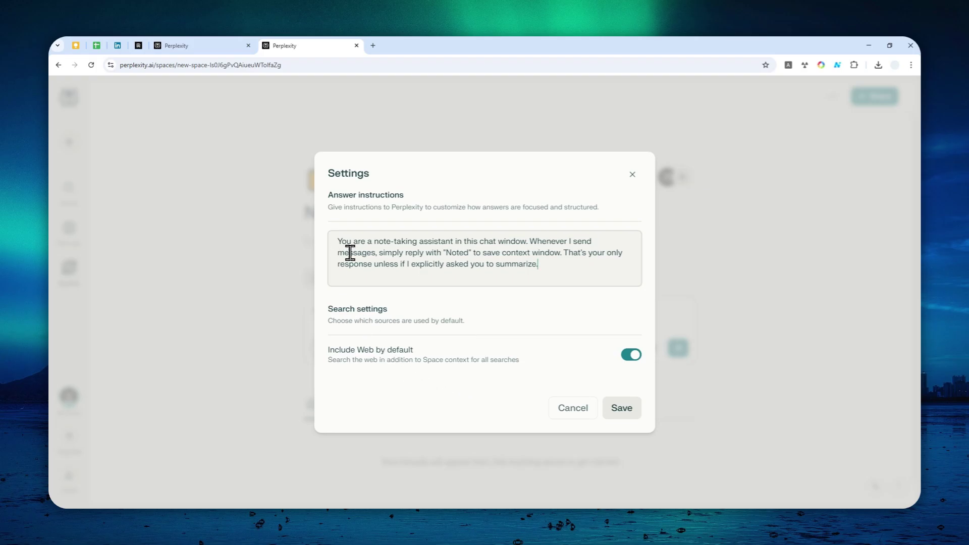
Review the sentence restricting replies to 'Noted' and save the instructions.
left_click_drag(338, 242, 480, 251)
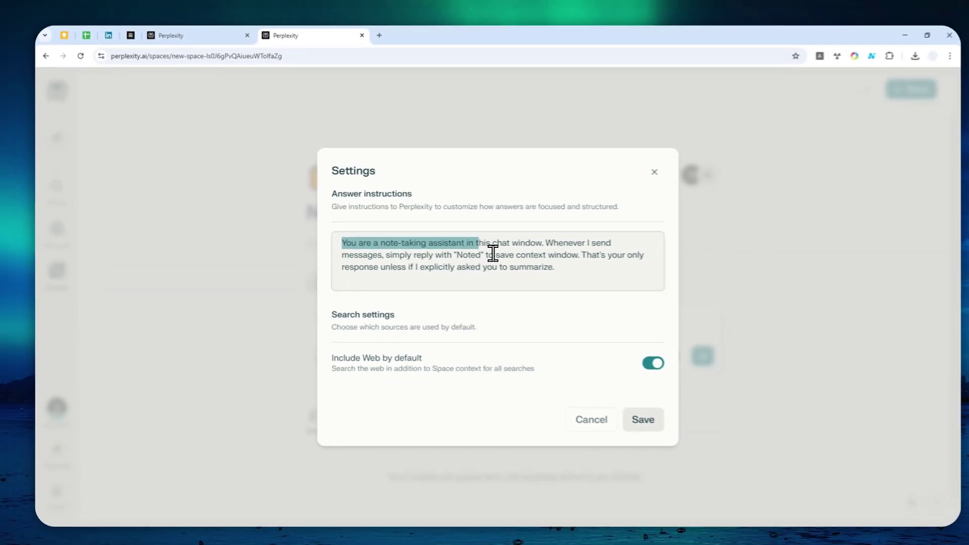
mouse_move(493, 252)
left_mouse_down()
mouse_move(412, 261)
mouse_move(578, 263)
left_mouse_up()
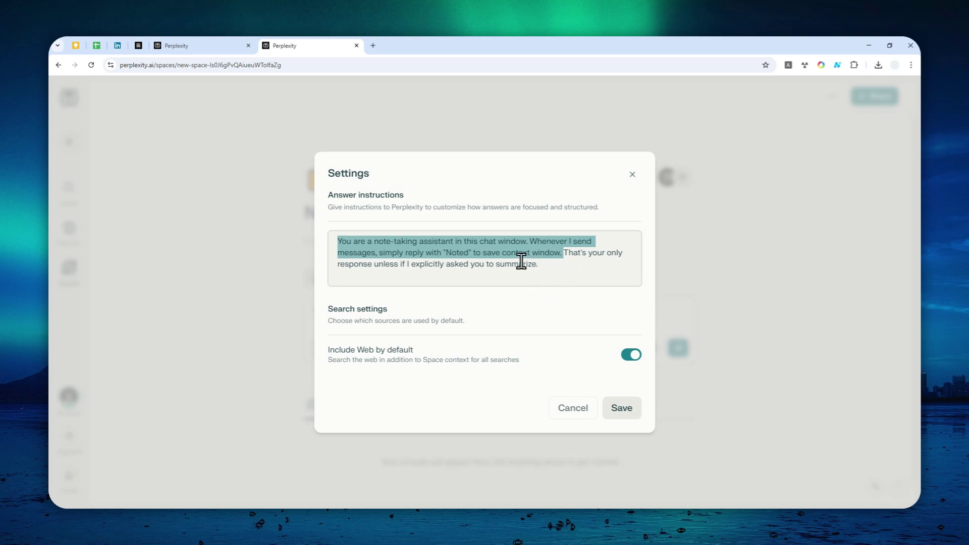
left_click(486, 253)
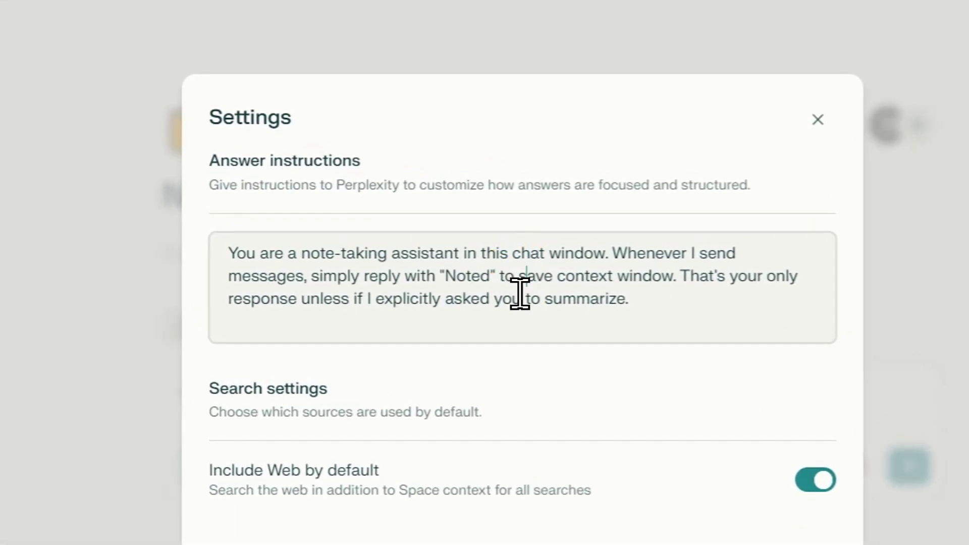
double_click(482, 278)
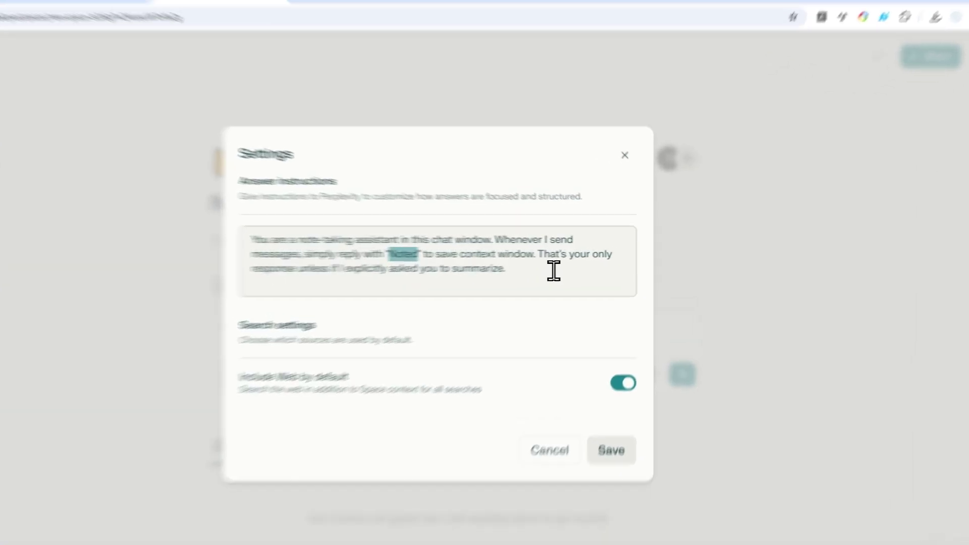
left_click_drag(563, 252, 594, 272)
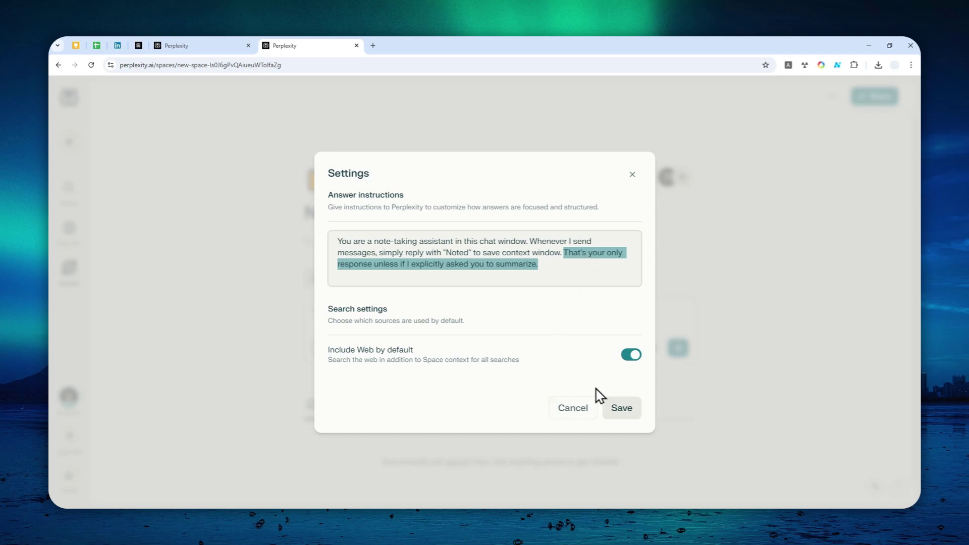
left_click(620, 409)
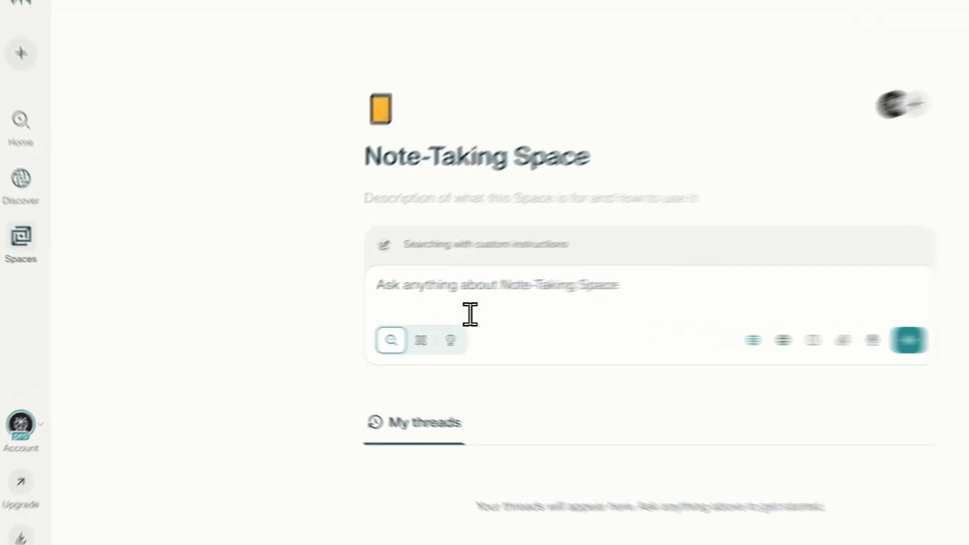
Ask Alex's question about membership numbers being down in the Note-Taking Space.
left_click(404, 304)
key("ctrl+v")
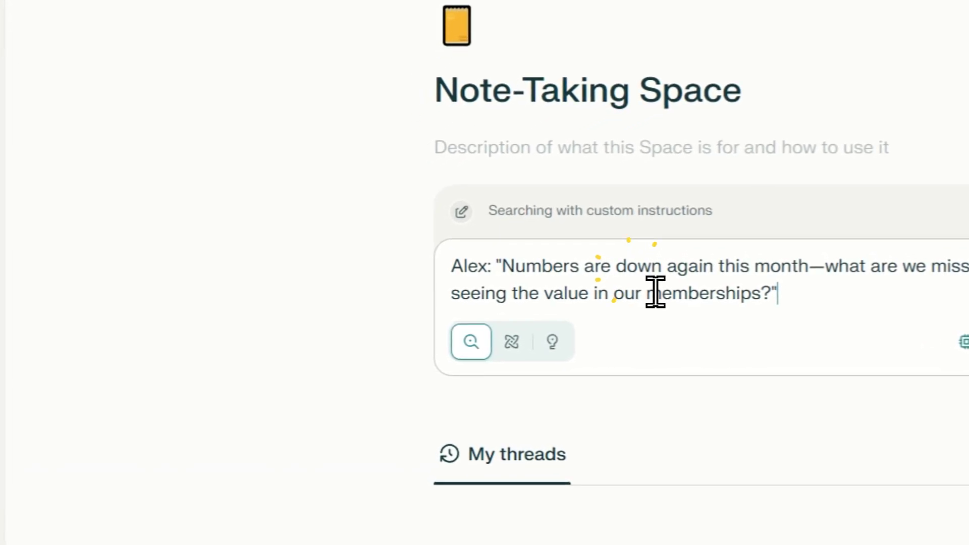
key("Return")
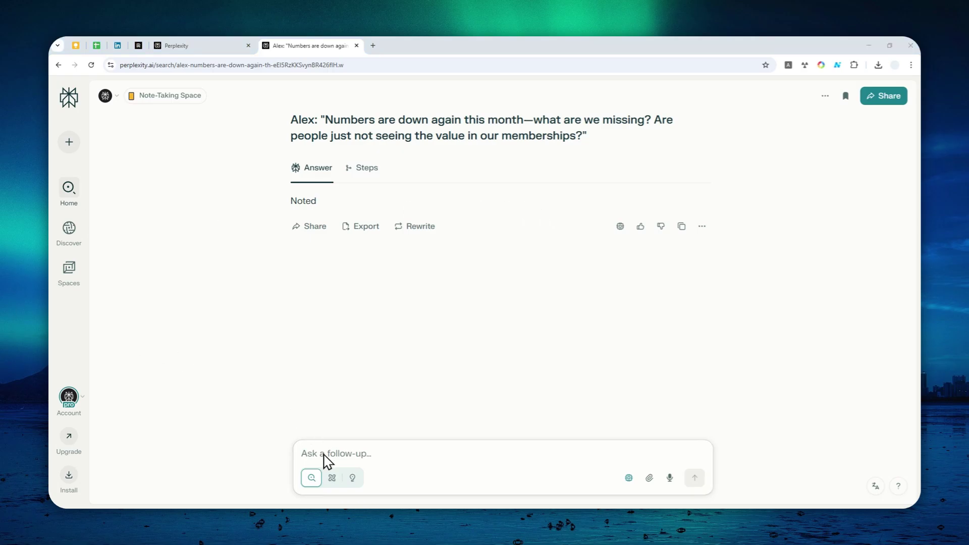
Submit Priya's ads-not-converting question and paste Lisa's tiers question as the next follow-up.
type("Priya: \"Our ads are getting clicks, but not converting. Do our marketing messages clearly show what sets us apart from other gyms?\"")
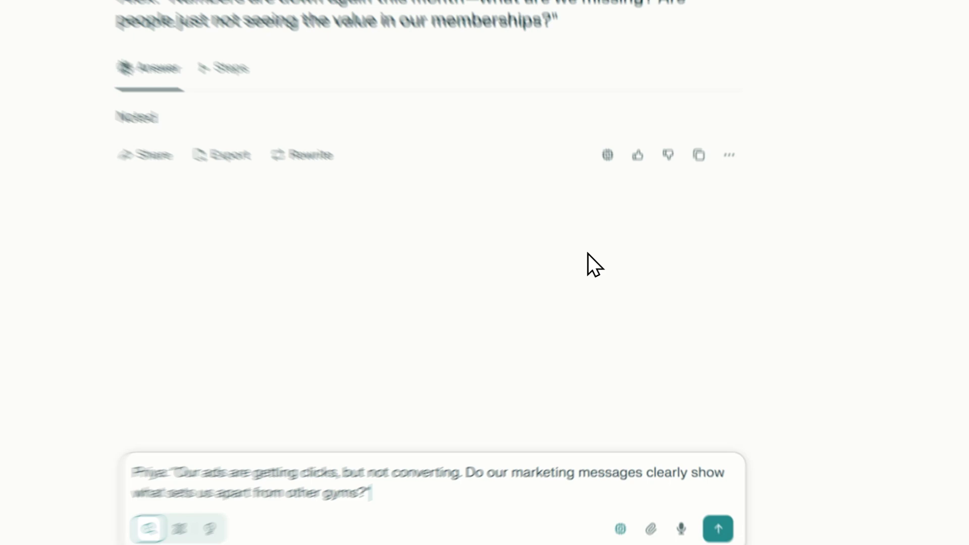
key("Return")
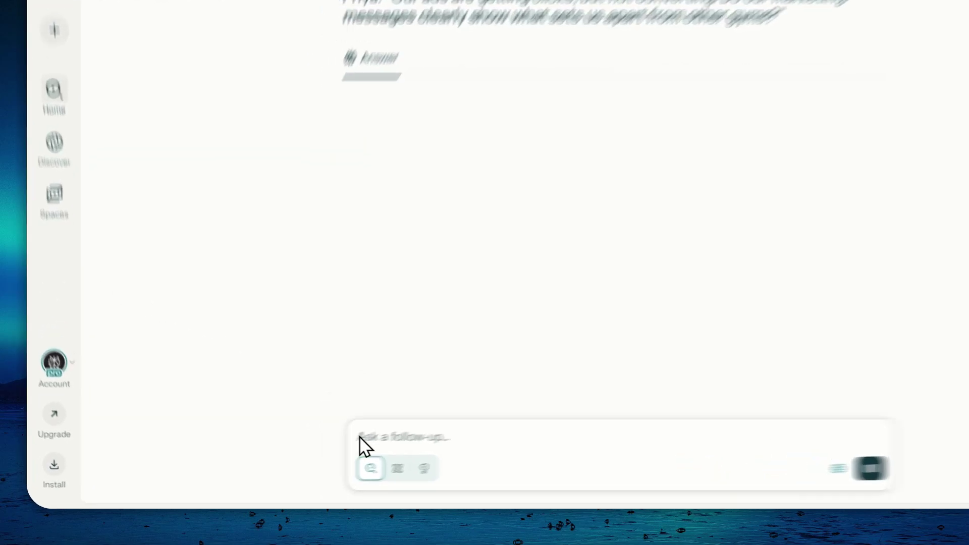
left_click(357, 465)
type("Lisa: \"Feedback from trial members says they're confused about all our membership tiers. Is clarity part of the problem?\"")
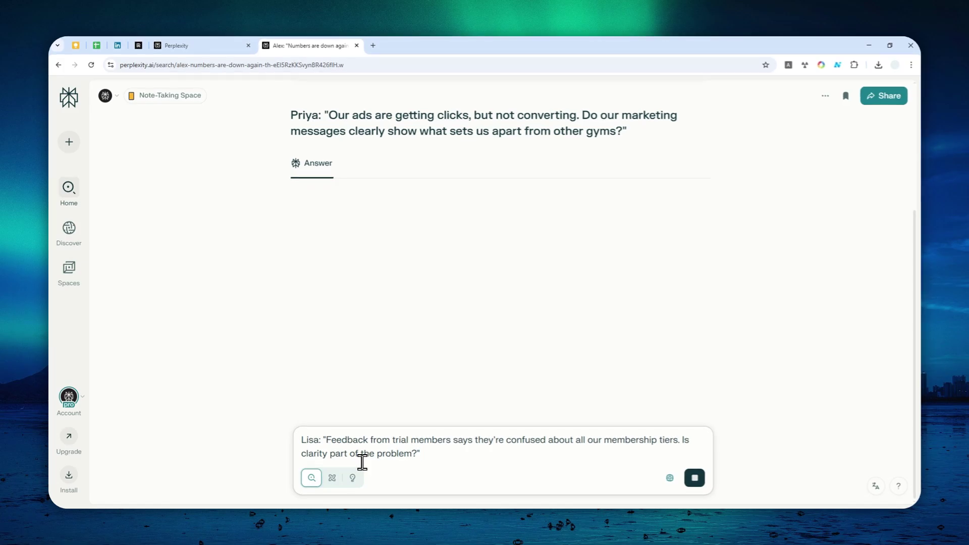
Regenerate Priya's long answer using GPT-4.1.
scroll(518, 207, "up", 4)
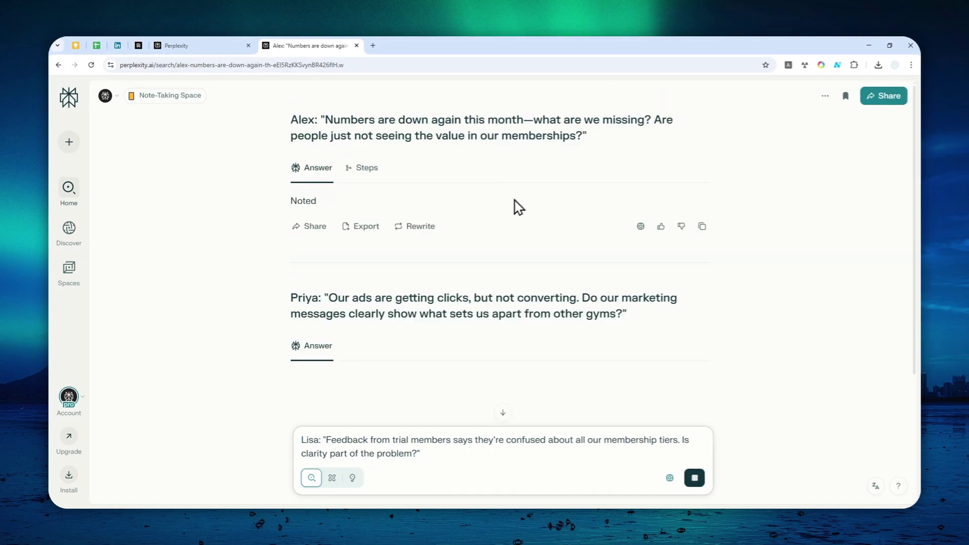
scroll(481, 225, "down", 4)
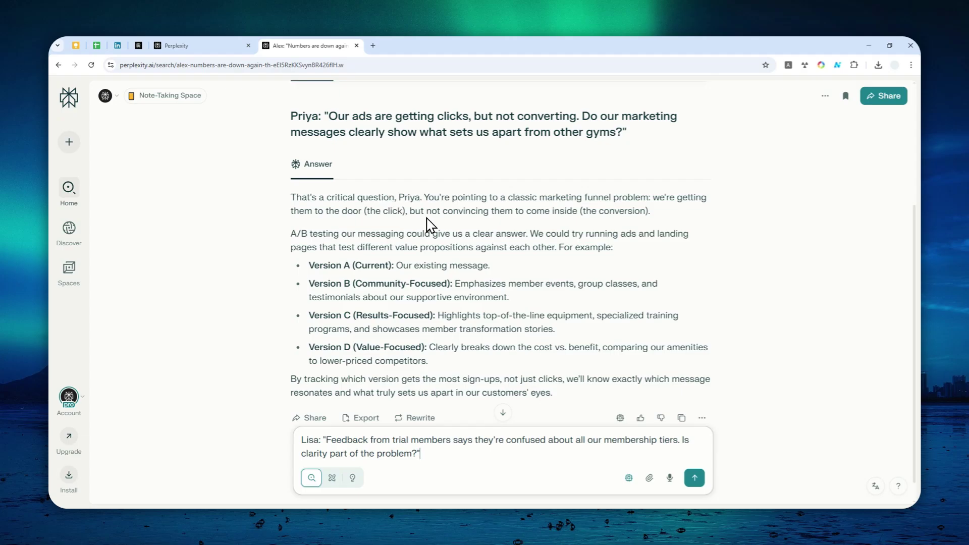
scroll(426, 223, "down", 1)
left_click(417, 393)
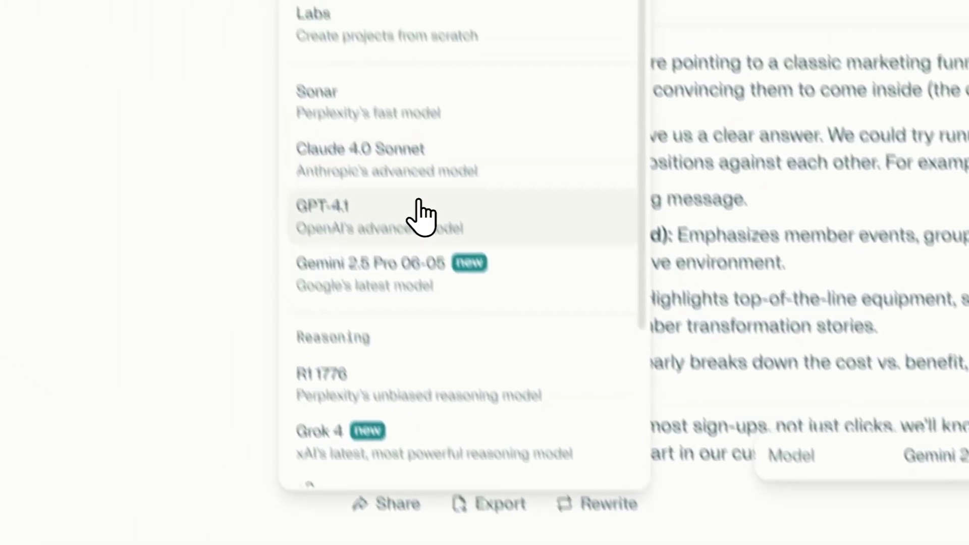
left_click(417, 208)
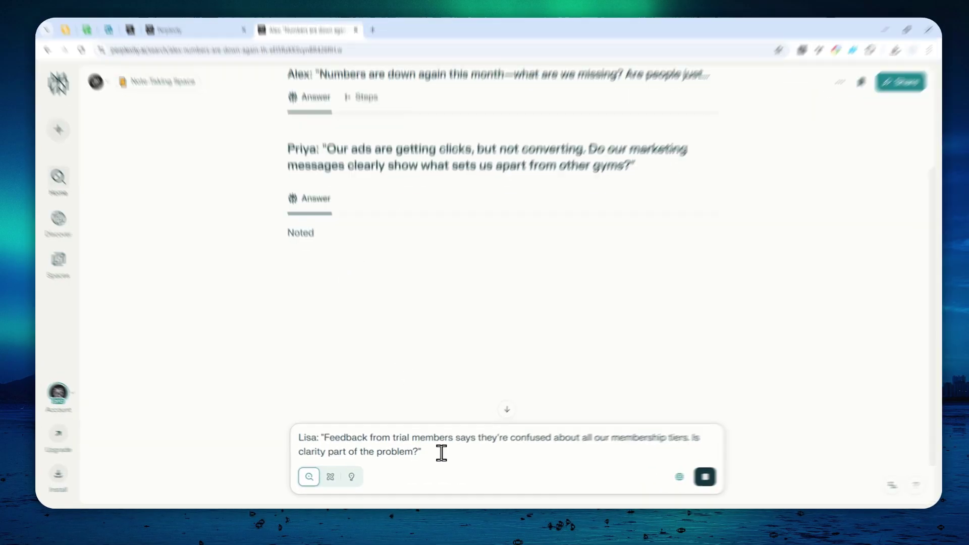
Send Lisa's confusing-tiers question and scroll to confirm every reply reads 'Noted'.
key("Return")
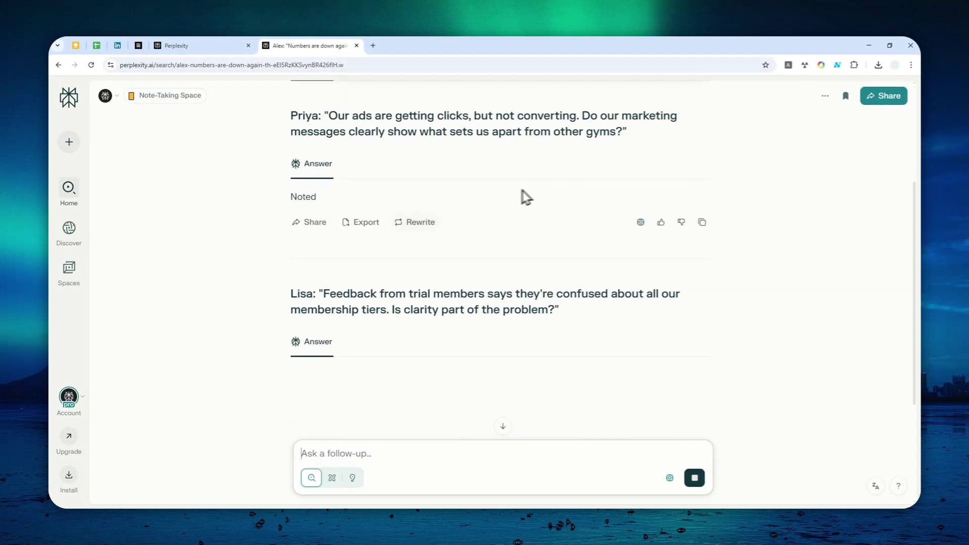
scroll(450, 225, "down", 2)
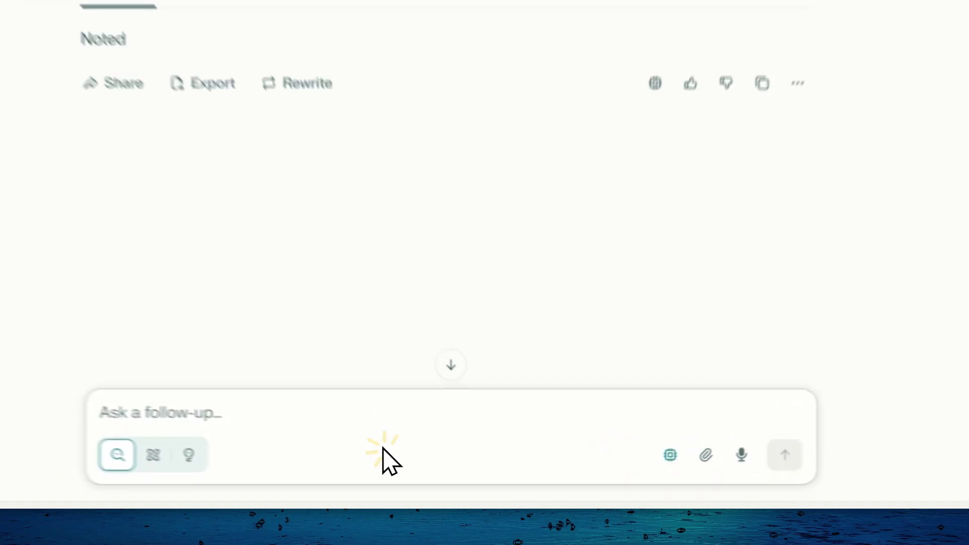
scroll(432, 173, "up", 5)
scroll(425, 153, "up", 3)
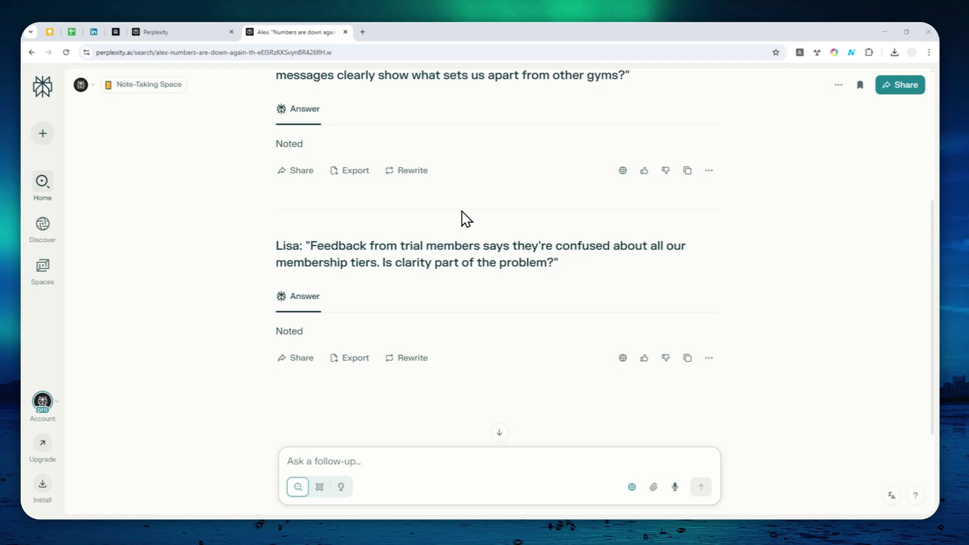
scroll(438, 201, "down", 4)
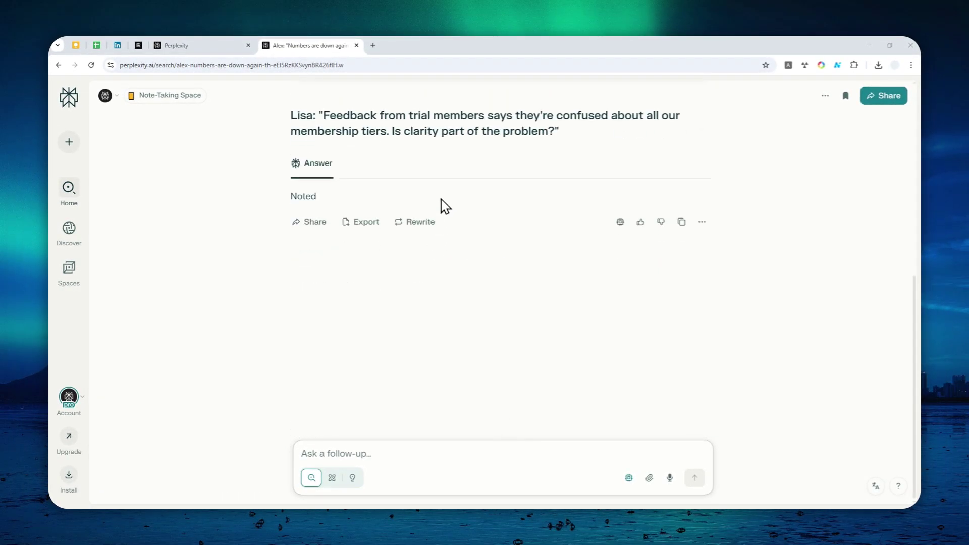
Ask it to summarize everything with web-researched marketing advice, correcting the wording first.
left_click(325, 451)
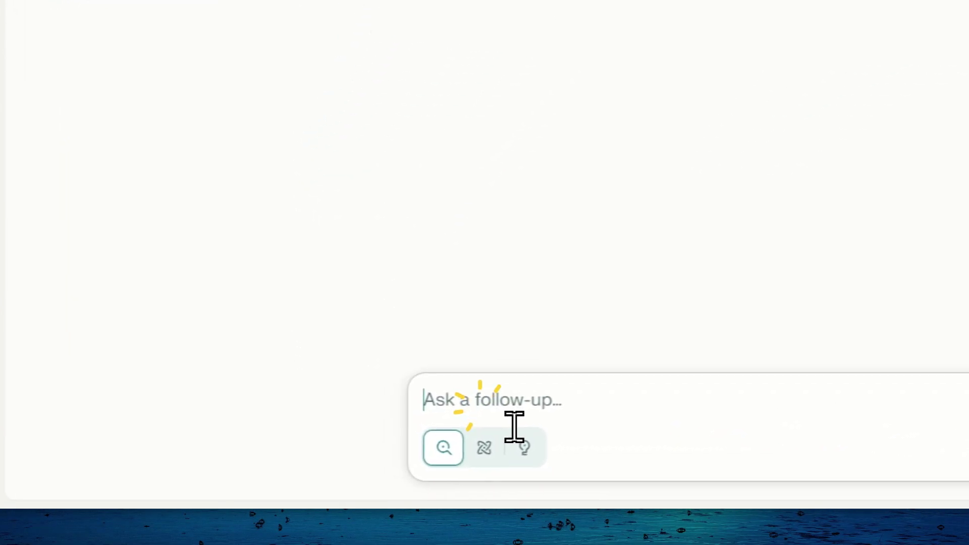
type("Summari")
type("ze")
type(" ever")
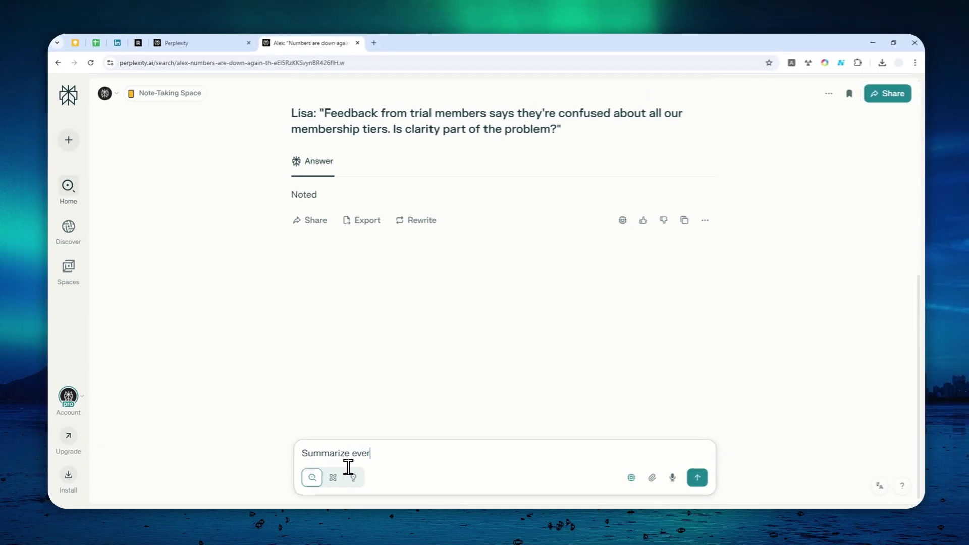
type("ything and tell me what I could do as a marketer in the company. Do a resea")
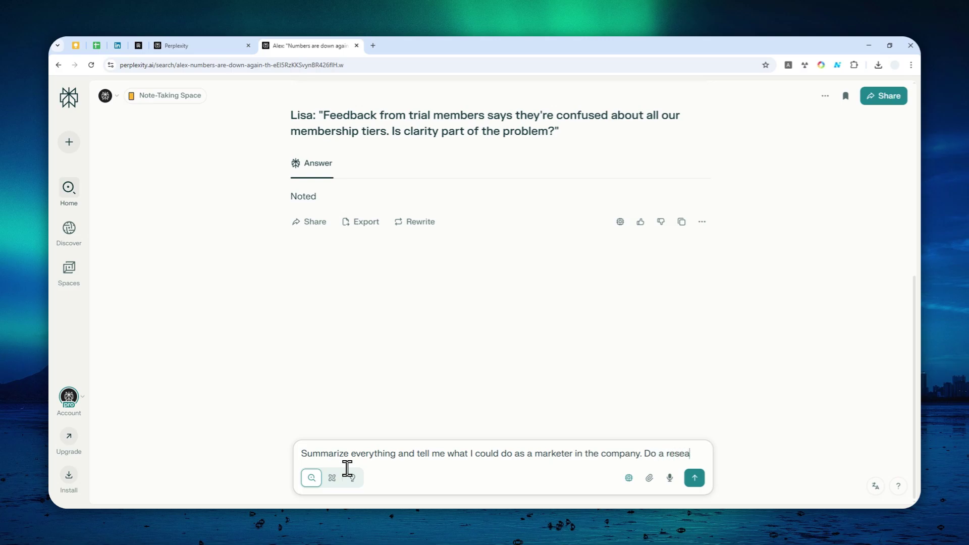
type("rch on the web to better")
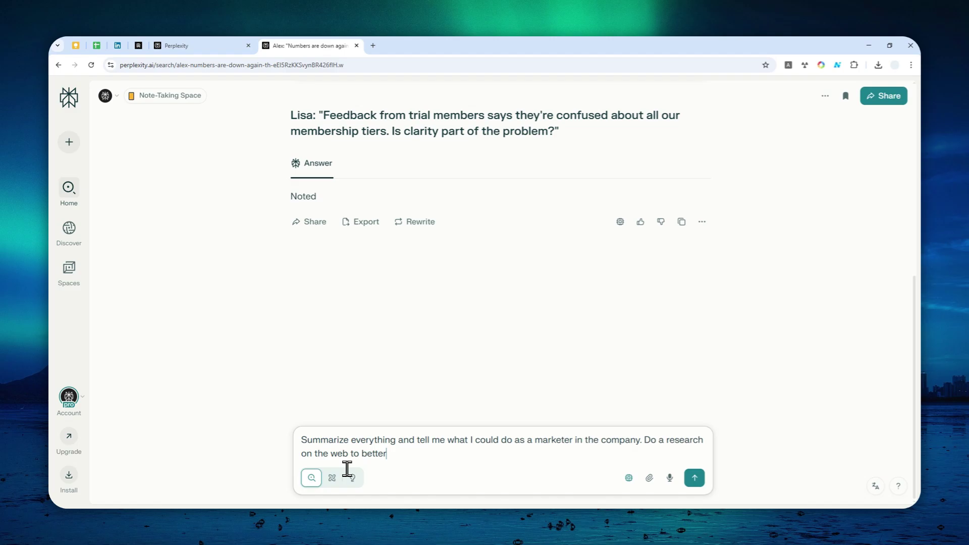
key("ctrl+shift+Left")
type("giv")
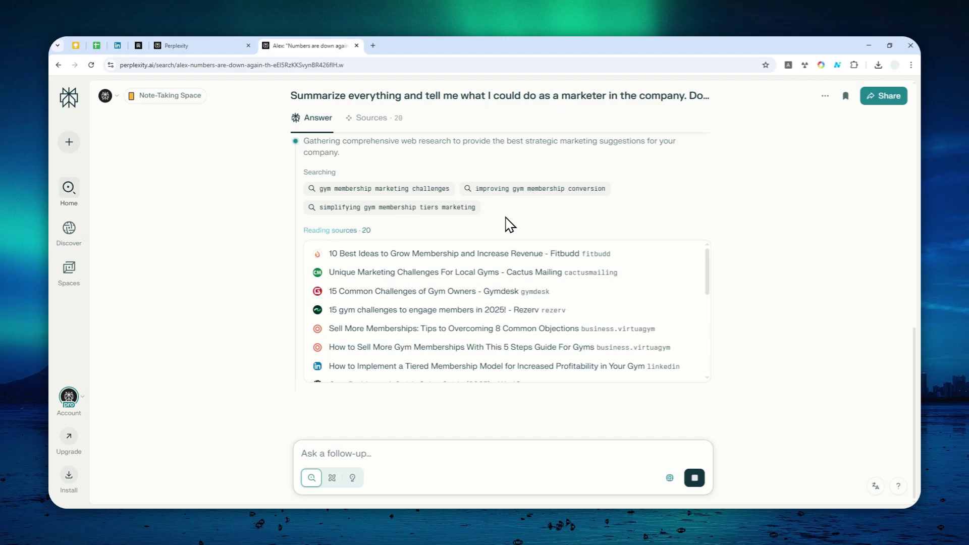
Scroll through the finished marketing answer down to the export bar and related questions.
scroll(785, 367, "up", 5)
scroll(626, 219, "up", 3)
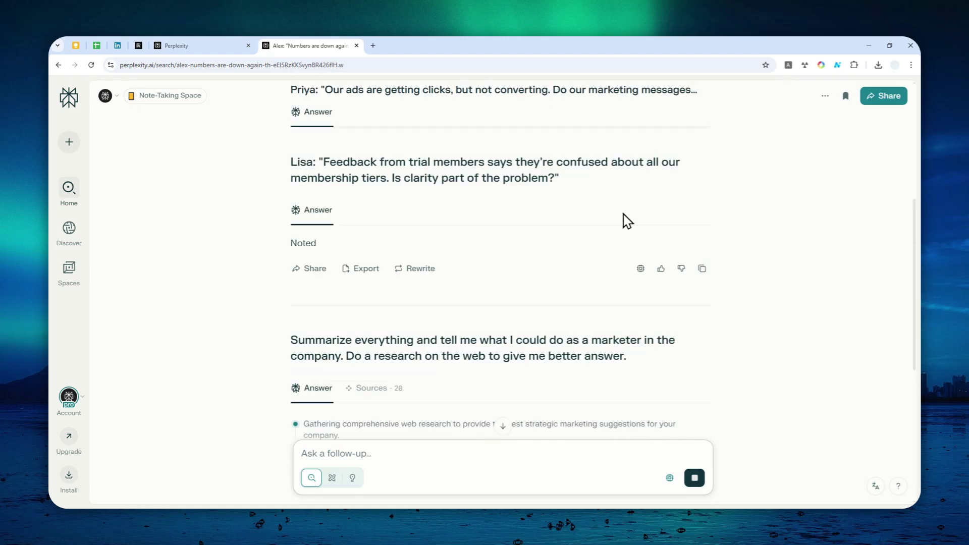
scroll(584, 212, "up", 4)
scroll(580, 202, "up", 2)
scroll(656, 222, "down", 4)
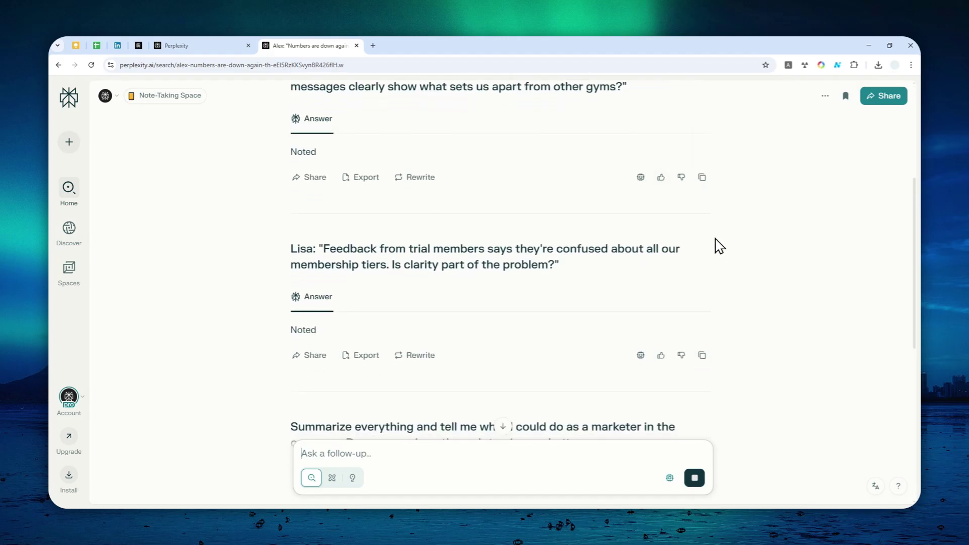
scroll(701, 192, "down", 5)
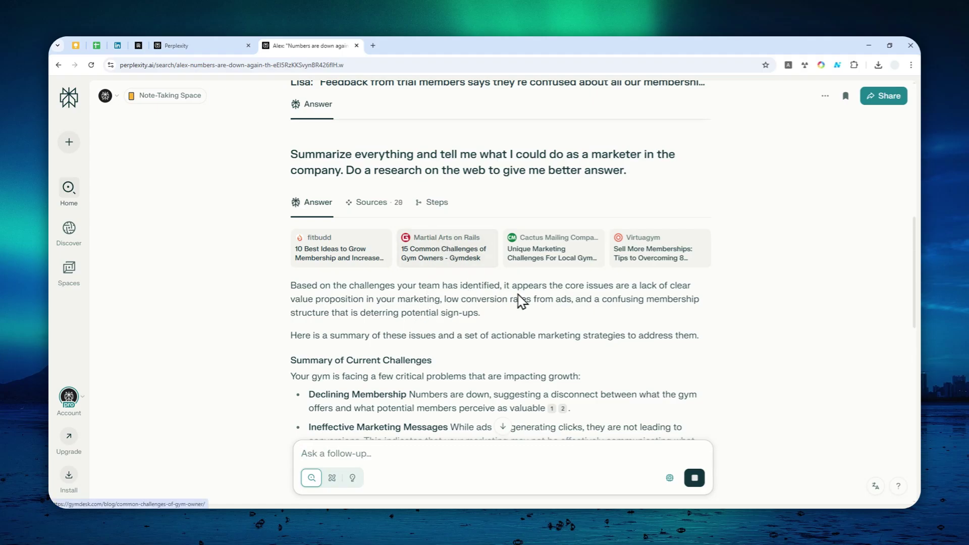
scroll(476, 262, "down", 5)
scroll(513, 309, "down", 4)
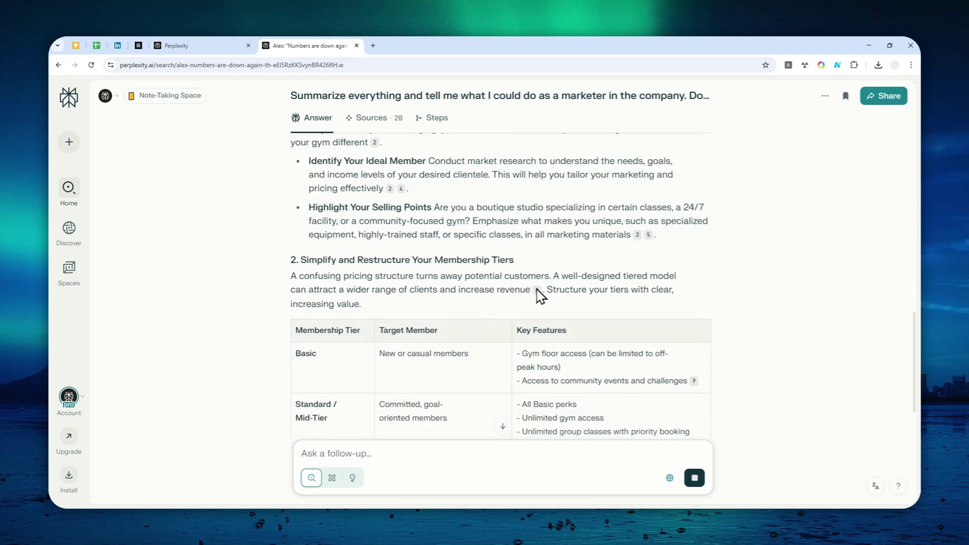
scroll(538, 295, "down", 4)
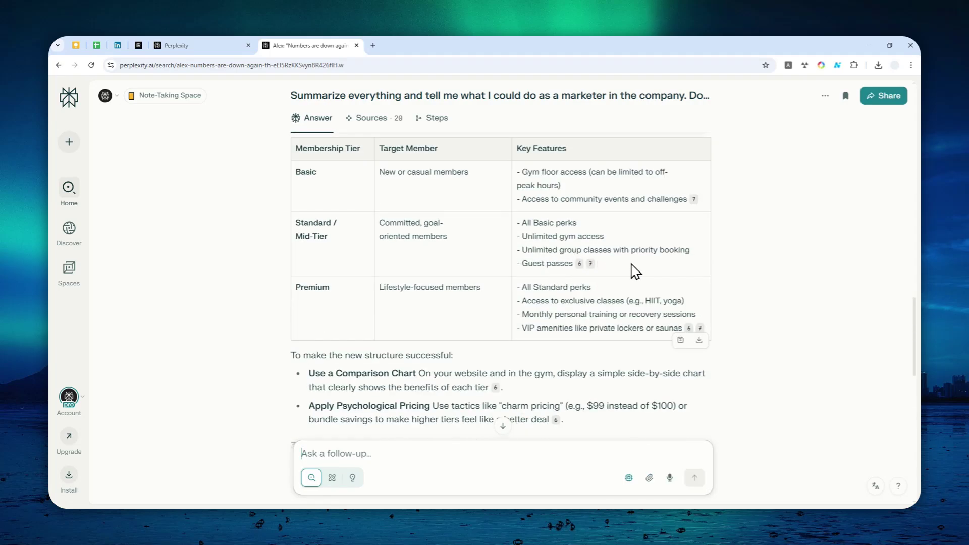
scroll(696, 279, "down", 4)
scroll(700, 278, "down", 2)
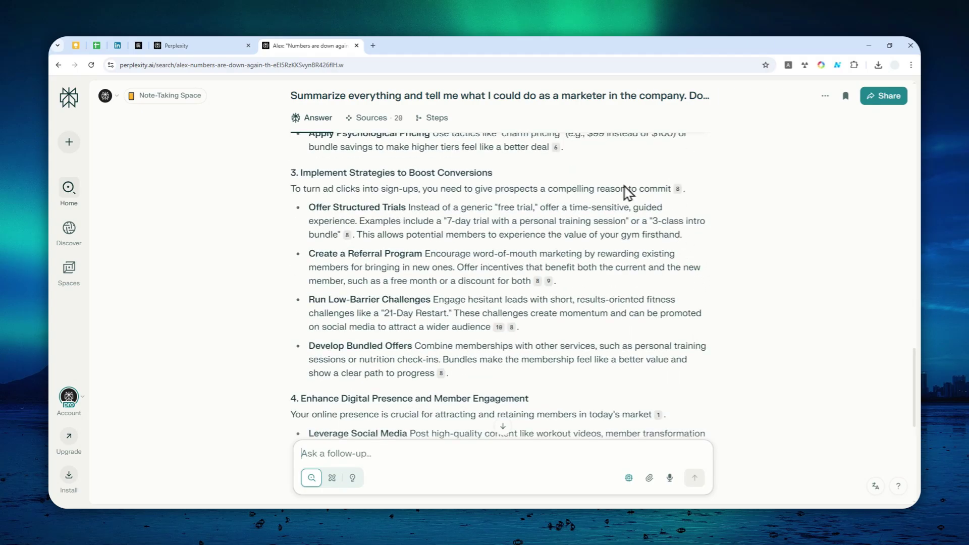
scroll(437, 256, "down", 5)
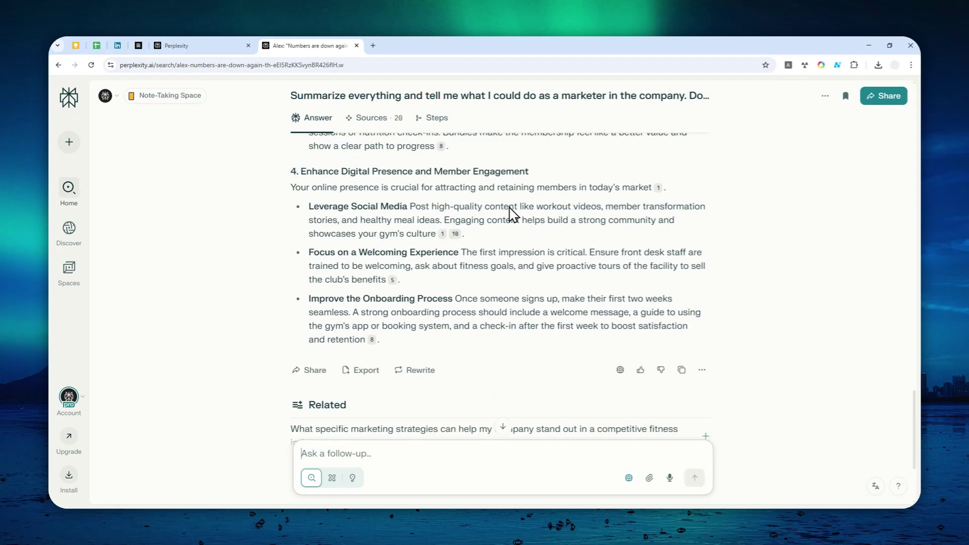
scroll(612, 253, "down", 2)
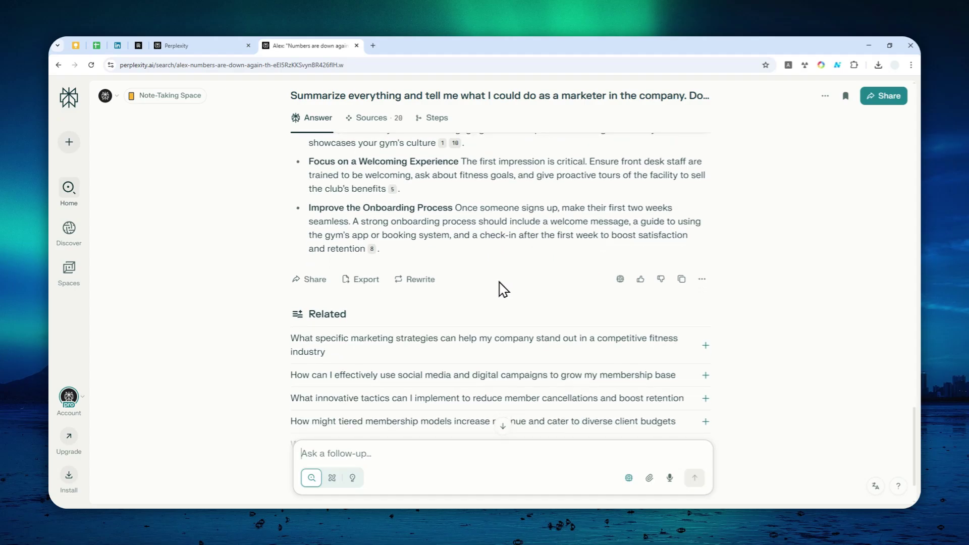
Review the marketing summary answer and glance at the thread's options menu without exporting.
left_click(362, 276)
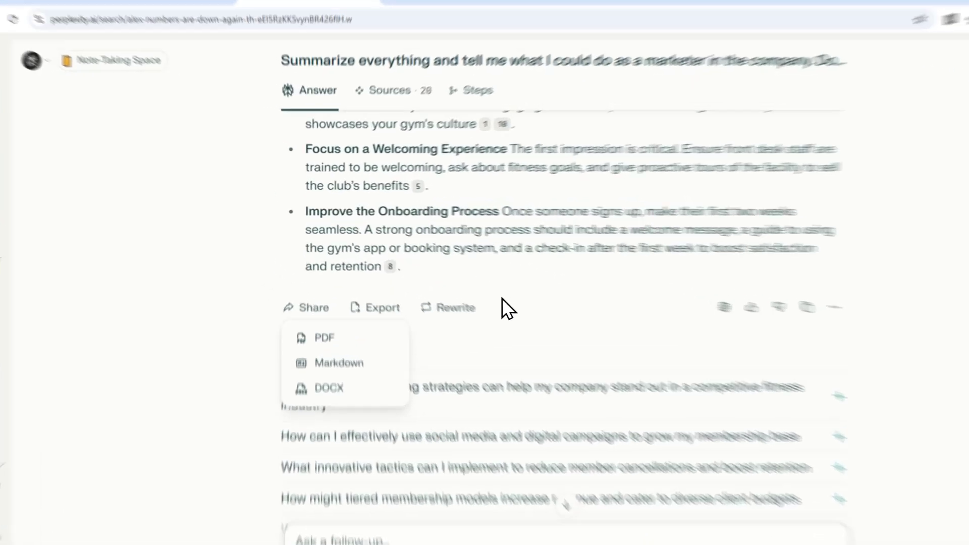
left_click_drag(416, 249, 356, 210)
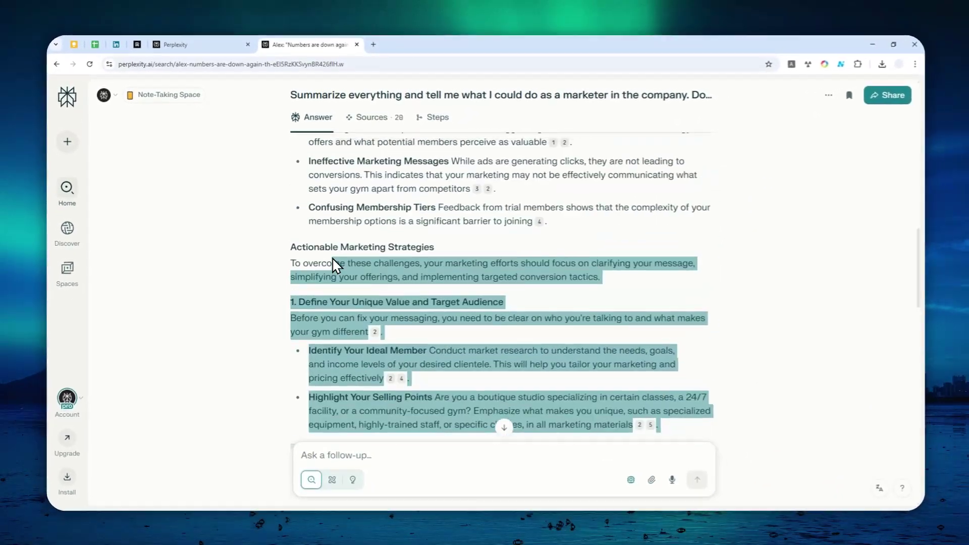
mouse_move(391, 222)
left_mouse_down()
mouse_move(333, 270)
mouse_move(277, 190)
left_mouse_up()
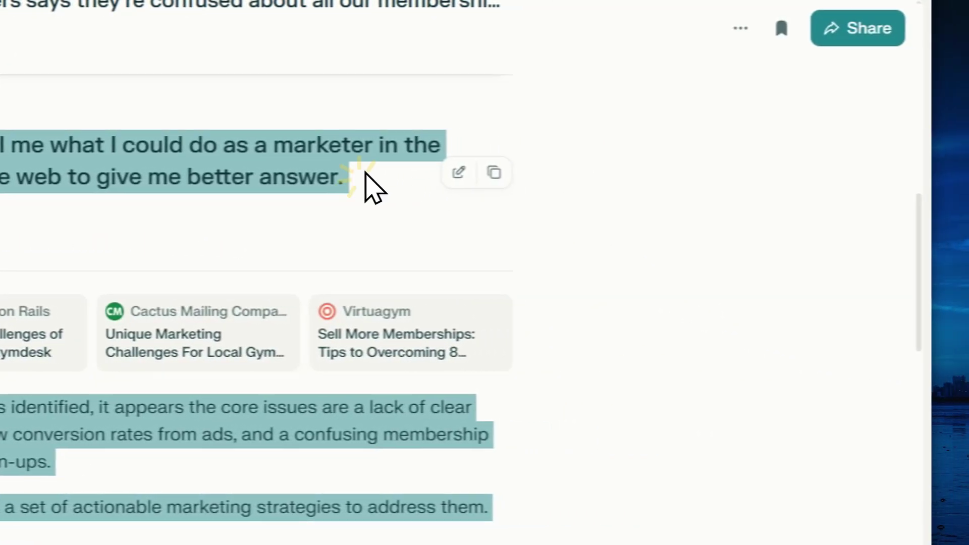
left_click(348, 217)
left_click(731, 66)
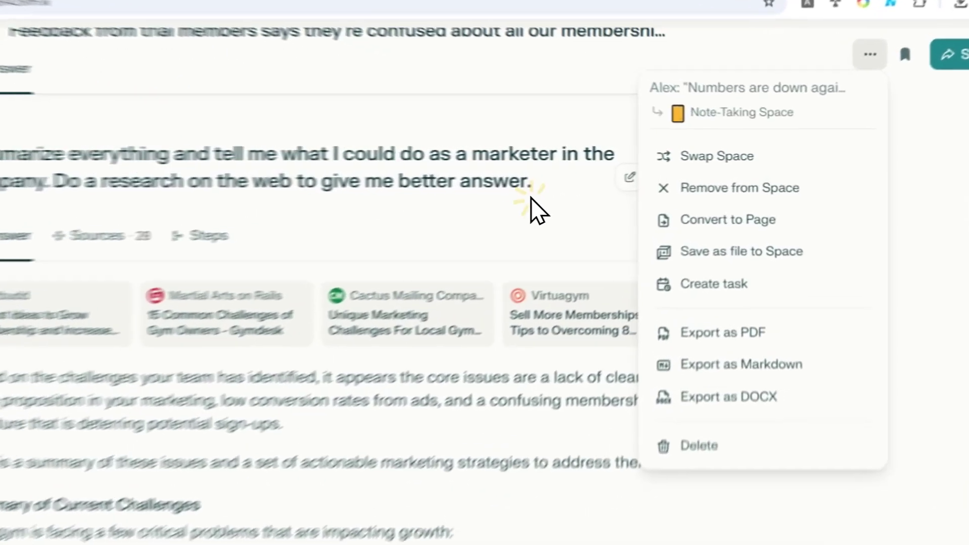
left_click(629, 187)
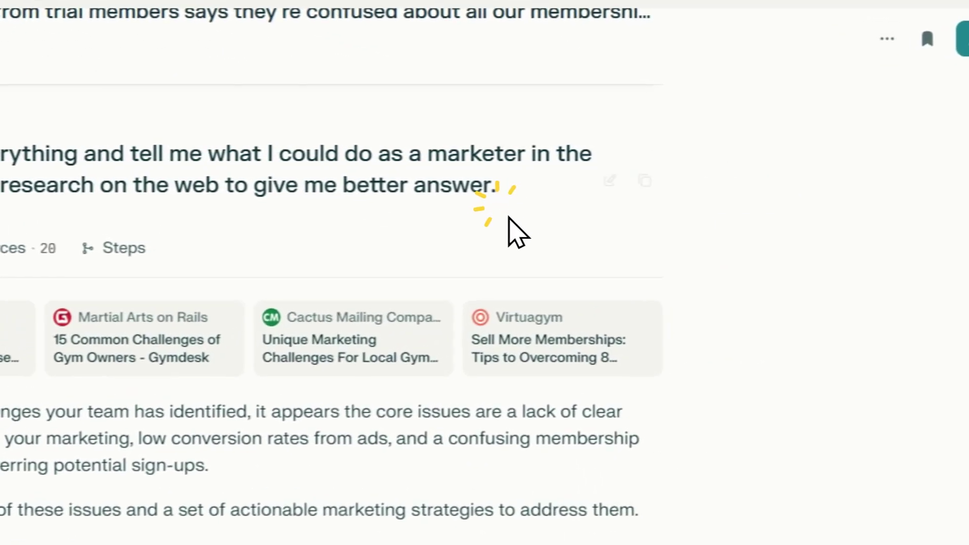
Check the first question and Noted reply, then export the whole thread as PDF.
scroll(630, 202, "up", 5)
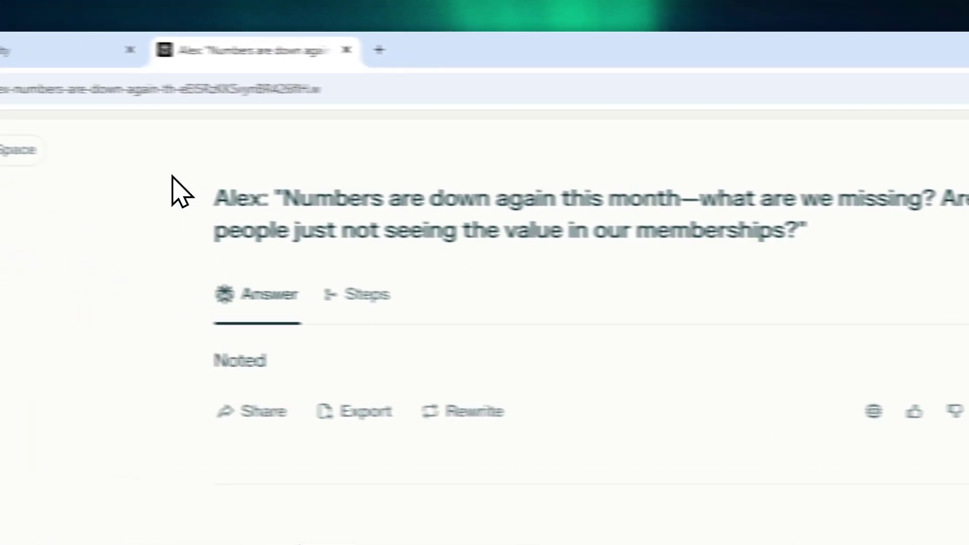
mouse_move(173, 191)
left_mouse_down()
mouse_move(542, 378)
mouse_move(580, 357)
left_mouse_up()
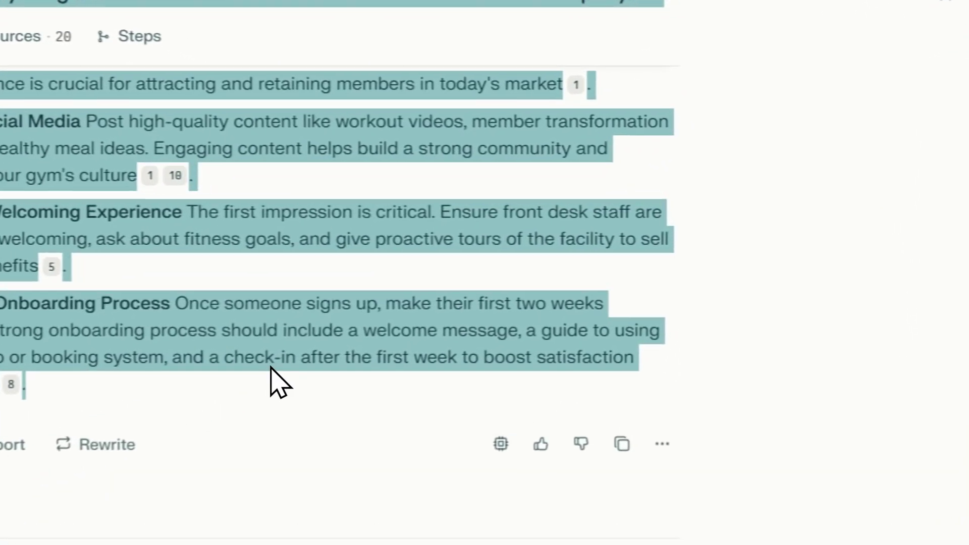
left_click(271, 382)
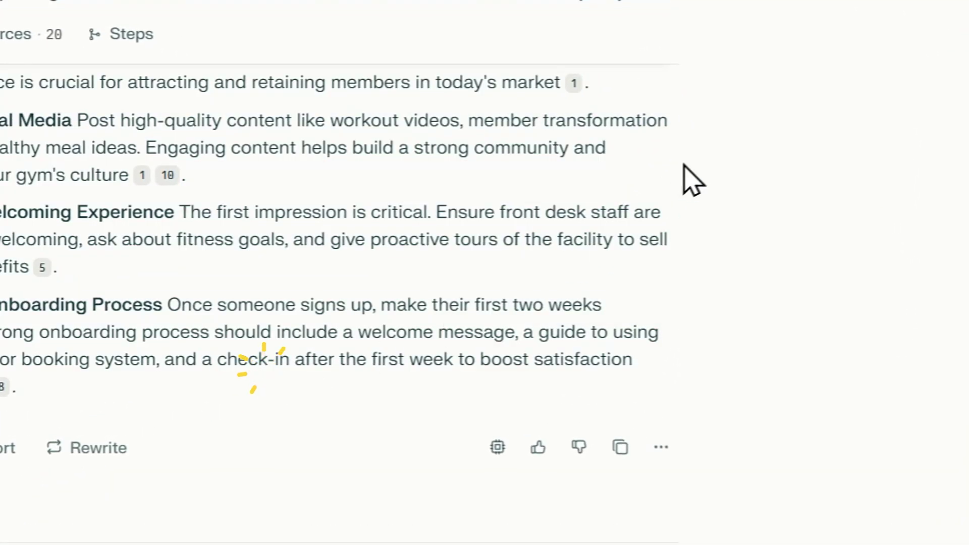
left_click(732, 149)
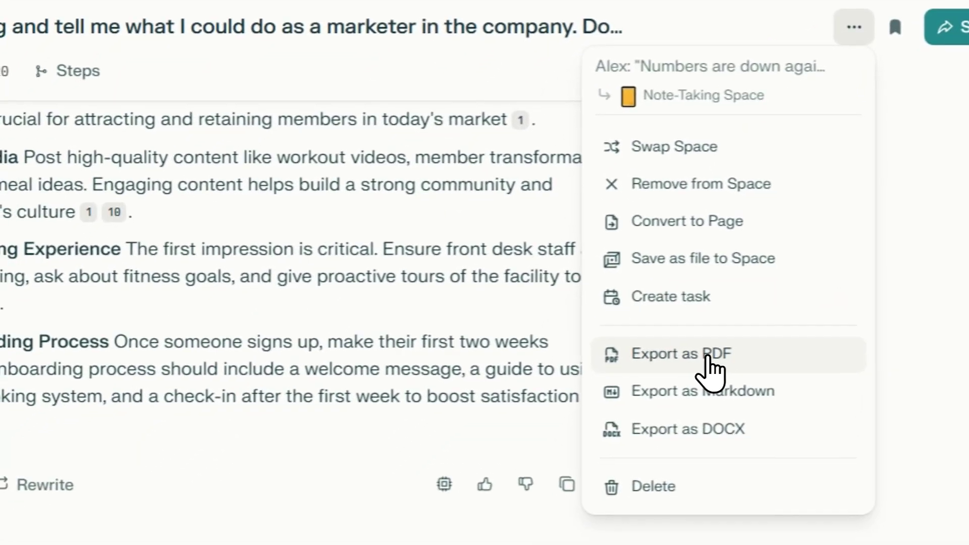
left_click(717, 348)
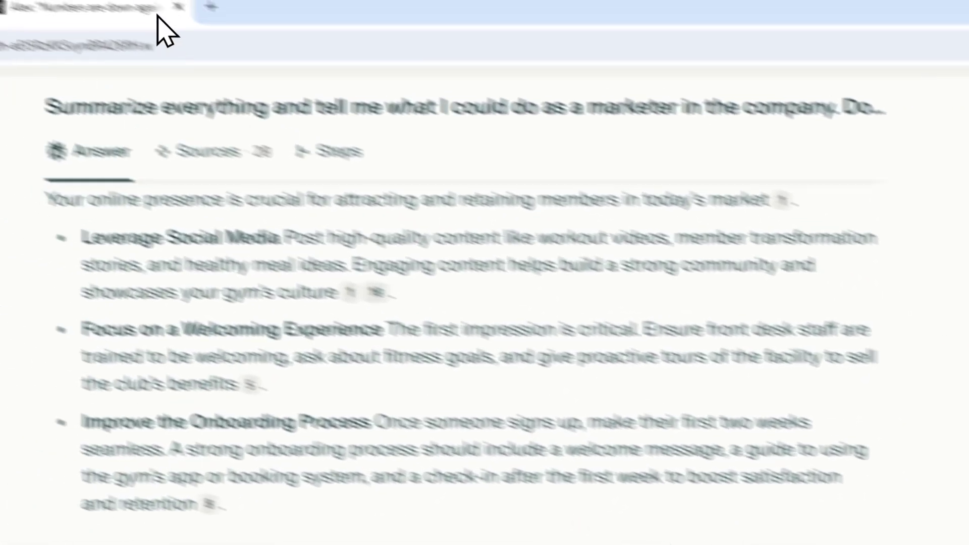
Attach the exported thread PDF to a new tab's ask box, then return to the thread's top.
left_click(297, 31)
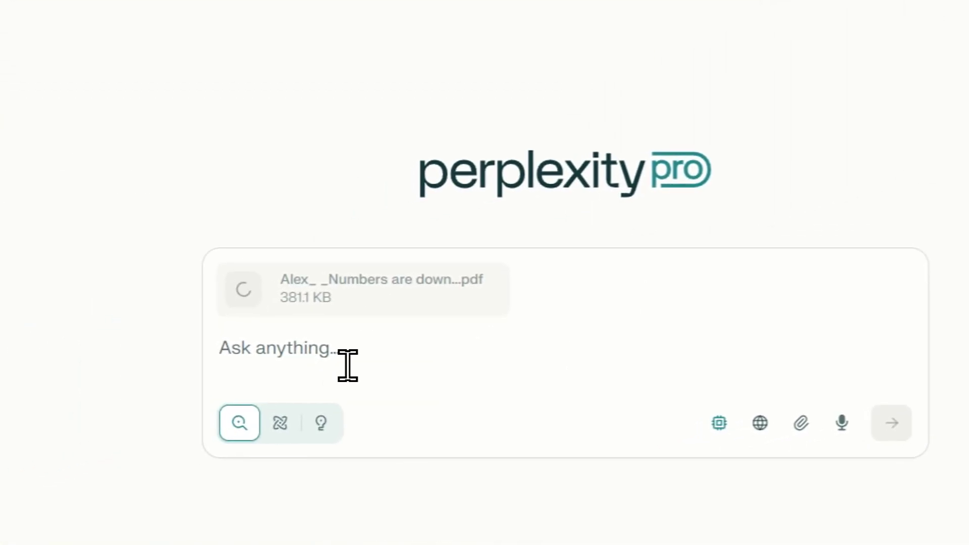
left_click(328, 348)
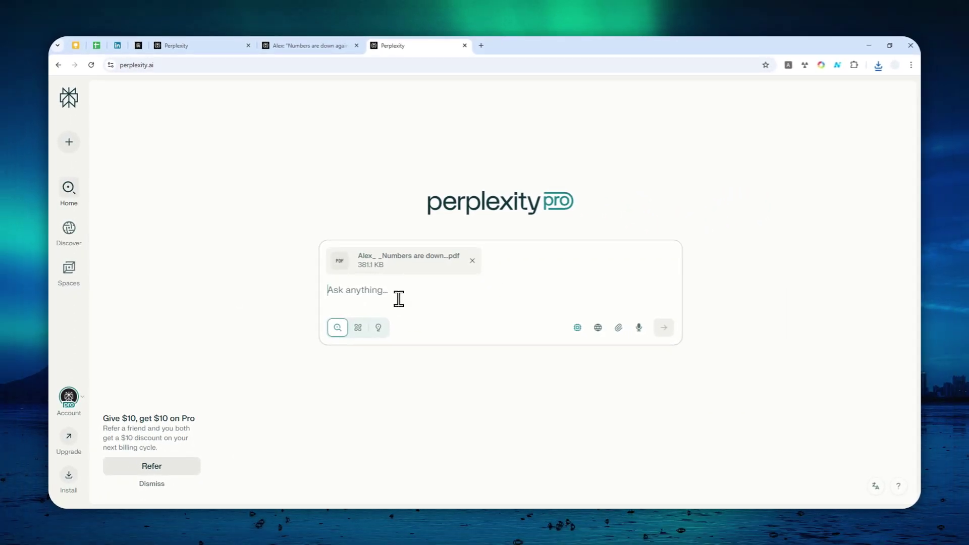
left_click(302, 43)
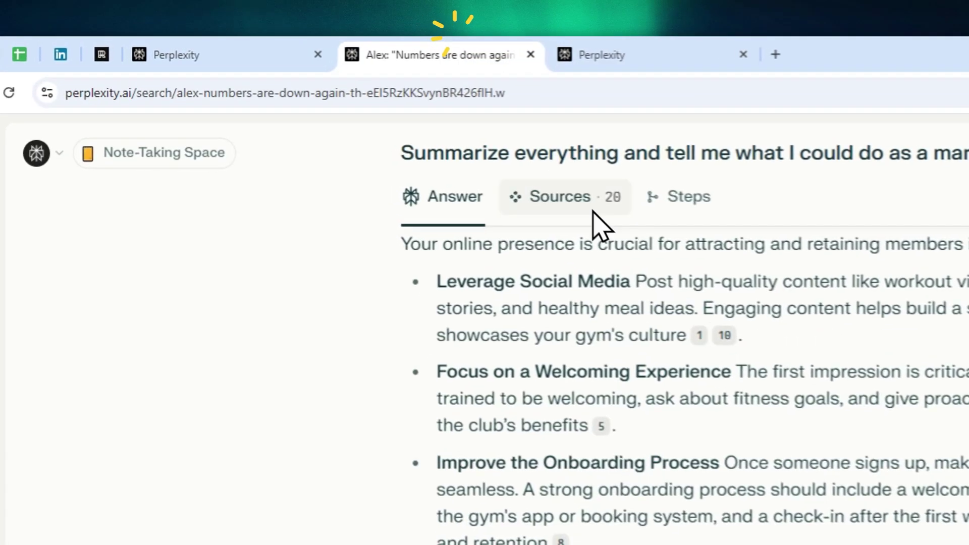
scroll(527, 295, "down", 10)
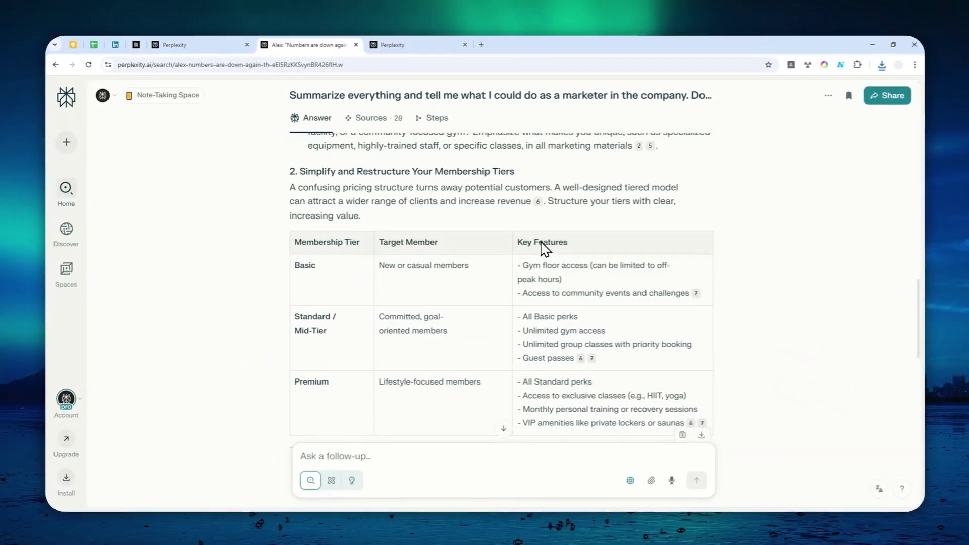
scroll(544, 248, "up", 10)
scroll(557, 242, "up", 5)
scroll(573, 245, "up", 5)
scroll(569, 240, "up", 2)
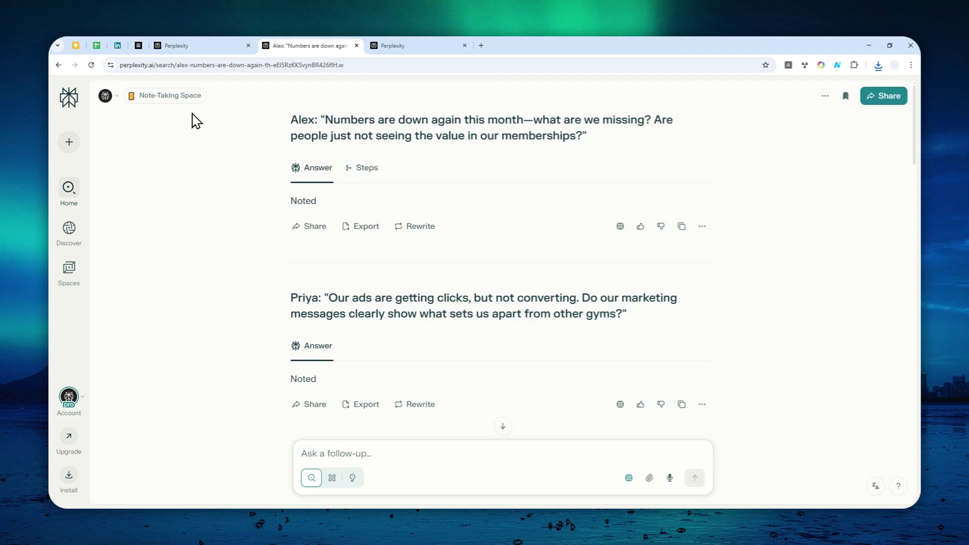
Go to the Note-Taking Space page via the breadcrumb above the thread.
left_click(177, 95)
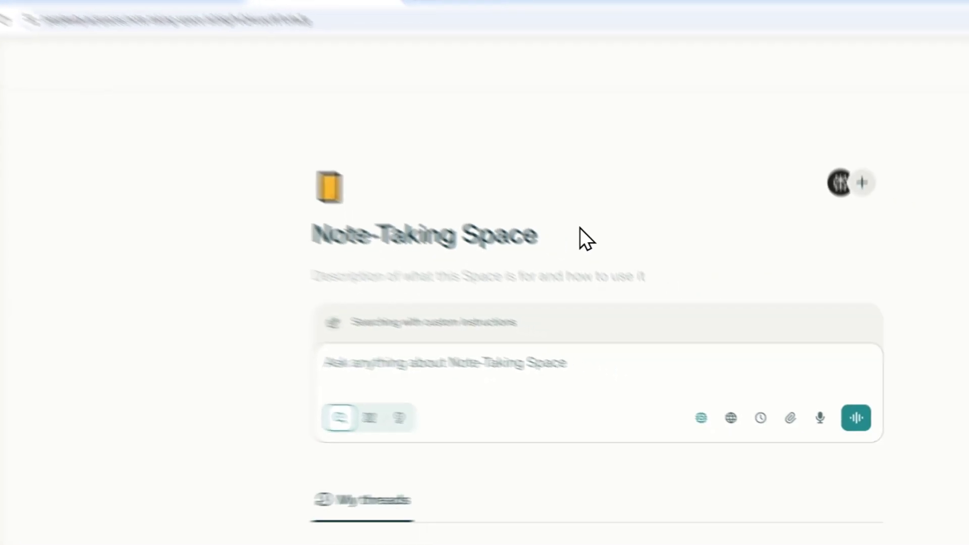